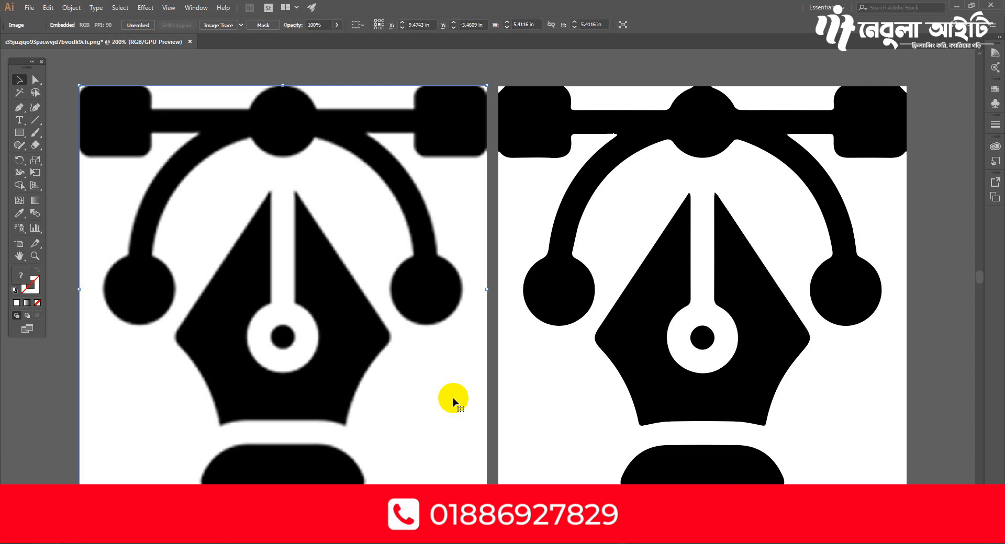
# - Examine the edges of the round handle in the original pen image and the matching handle in the traced copy up close
pyautogui.keyDown('shift'); pyautogui.click(506, 156); pyautogui.keyUp('shift')
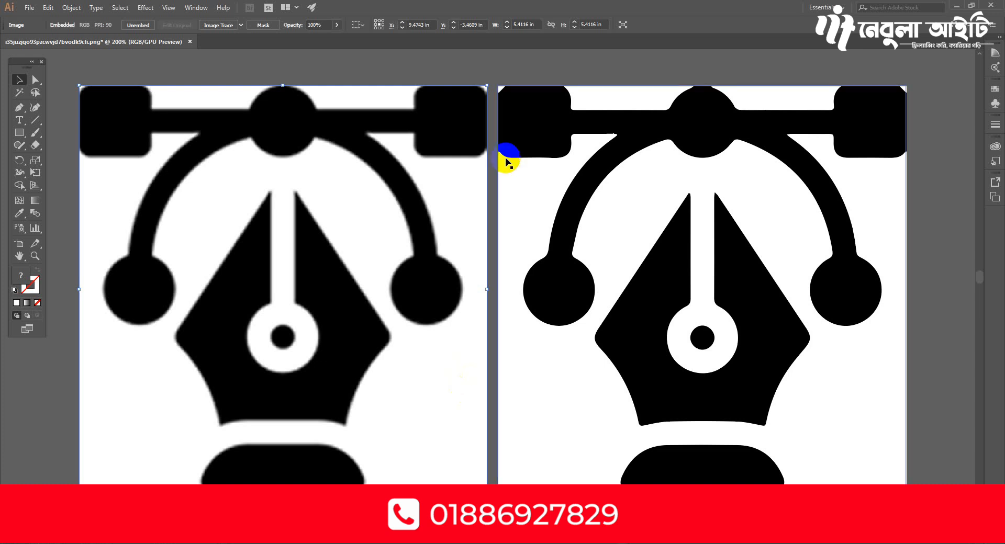
pyautogui.click(479, 348)
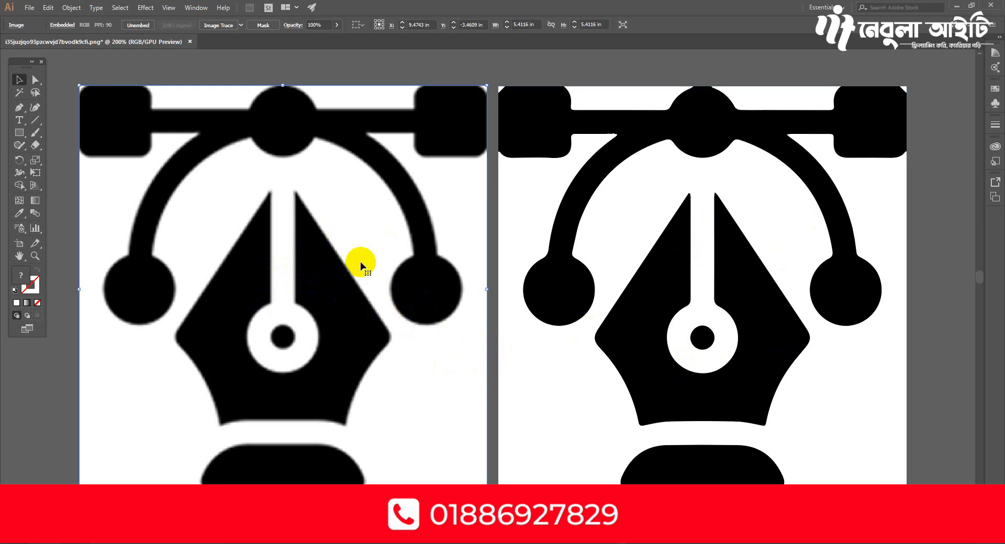
pyautogui.scroll(3, 411, 284)
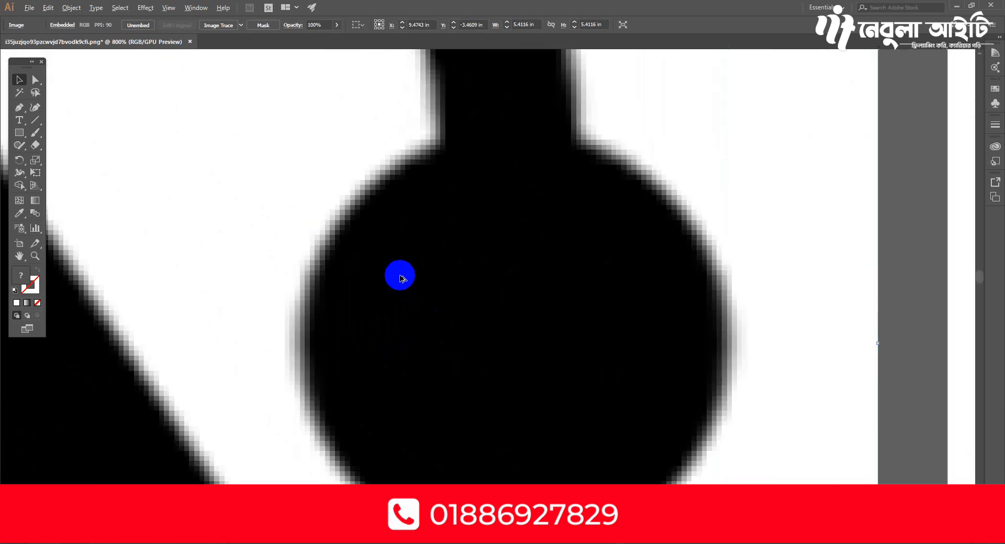
pyautogui.moveTo(344, 288); pyautogui.dragTo(311, 316)
pyautogui.moveTo(472, 298); pyautogui.dragTo(316, 289)
pyautogui.moveTo(922, 314)
pyautogui.mouseDown()
pyautogui.moveTo(574, 318)
pyautogui.moveTo(422, 285)
pyautogui.mouseUp()
pyautogui.moveTo(578, 97); pyautogui.dragTo(429, 270)
pyautogui.moveTo(545, 92)
pyautogui.mouseDown()
pyautogui.moveTo(529, 182)
pyautogui.moveTo(521, 80)
pyautogui.mouseUp()
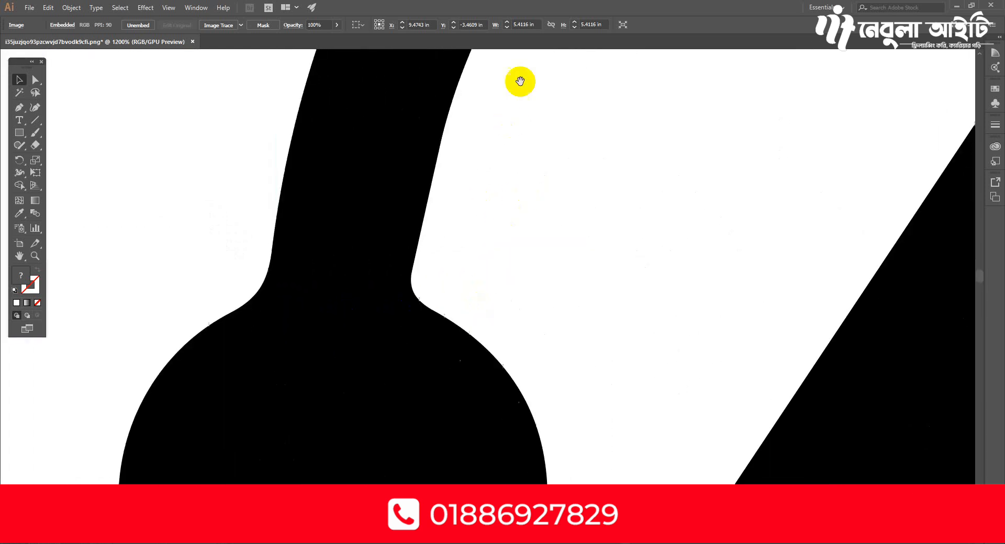
# - Compare the joint between curved arm and round handle in the traced copy with the same area of the original image
pyautogui.moveTo(554, 267); pyautogui.dragTo(504, 109)
pyautogui.moveTo(550, 328); pyautogui.dragTo(467, 136)
pyautogui.moveTo(536, 261); pyautogui.dragTo(442, 112)
pyautogui.moveTo(595, 325)
pyautogui.mouseDown()
pyautogui.moveTo(466, 215)
pyautogui.moveTo(549, 175)
pyautogui.moveTo(729, 156)
pyautogui.mouseUp()
pyautogui.moveTo(471, 246); pyautogui.dragTo(723, 352)
pyautogui.moveTo(393, 287); pyautogui.dragTo(691, 335)
pyautogui.moveTo(341, 276); pyautogui.dragTo(613, 307)
pyautogui.scroll(-2, 452, 313)
pyautogui.moveTo(532, 254); pyautogui.dragTo(406, 440)
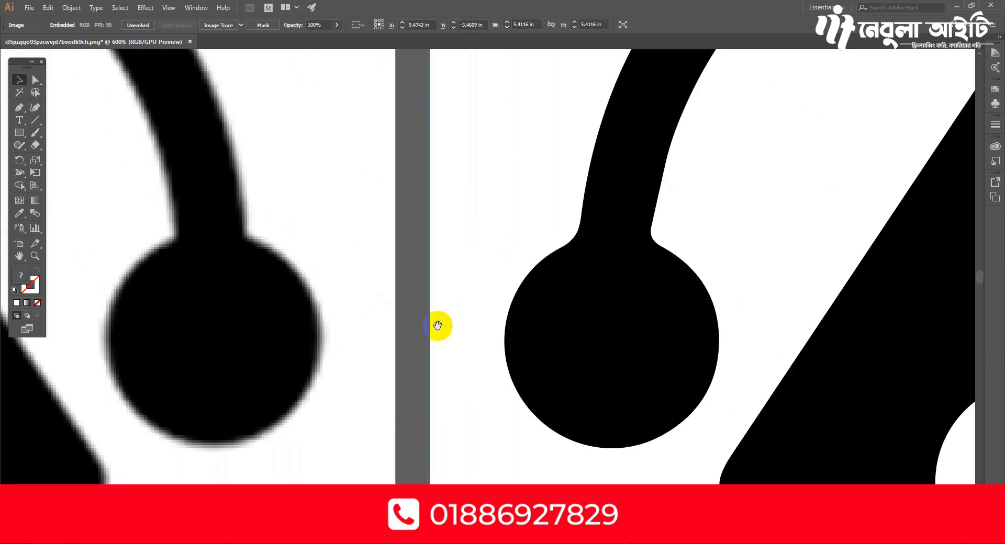
# - Clear the selection and compare the square handles and top bar of the original pen image with the traced copy
pyautogui.moveTo(452, 238); pyautogui.dragTo(395, 418)
pyautogui.moveTo(419, 209); pyautogui.dragTo(386, 409)
pyautogui.click(516, 168)
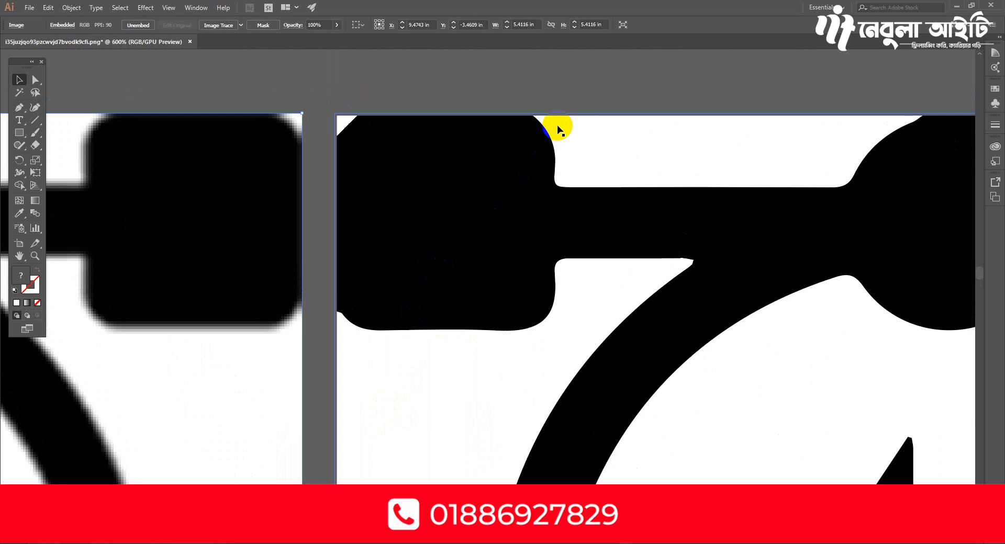
pyautogui.scroll(-1, 462, 215)
pyautogui.moveTo(625, 286); pyautogui.dragTo(654, 235)
pyautogui.click(397, 303)
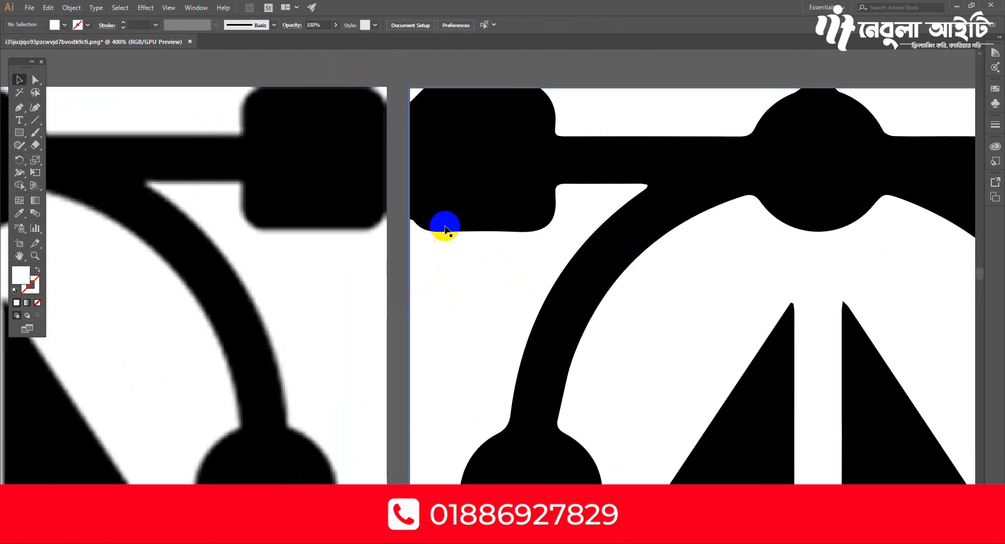
pyautogui.scroll(-3, 444, 225)
pyautogui.moveTo(451, 297); pyautogui.dragTo(393, 236)
pyautogui.scroll(1, 515, 291)
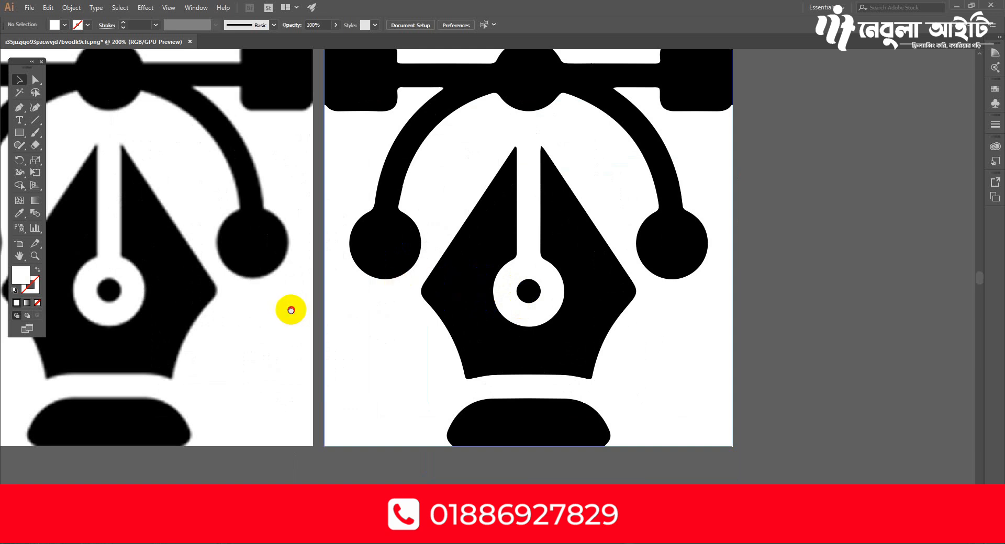
# - Compare the nib outline, curved arms and round handles of the original pen image with those of the traced copy
pyautogui.moveTo(291, 312); pyautogui.dragTo(381, 318)
pyautogui.scroll(2, 324, 279)
pyautogui.scroll(2, 324, 279)
pyautogui.moveTo(285, 288); pyautogui.dragTo(492, 294)
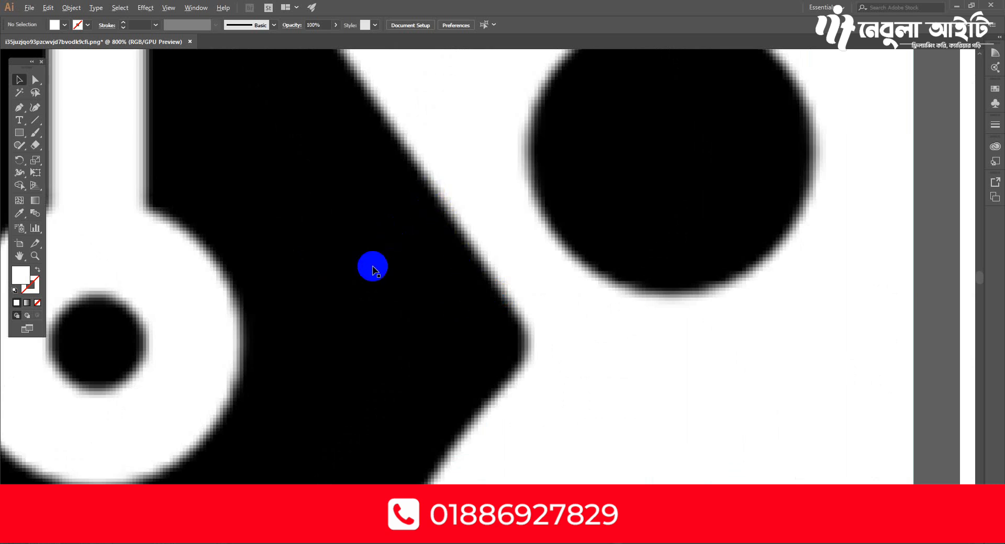
pyautogui.scroll(-2, 372, 267)
pyautogui.moveTo(515, 296); pyautogui.dragTo(392, 253)
pyautogui.moveTo(454, 318); pyautogui.dragTo(343, 285)
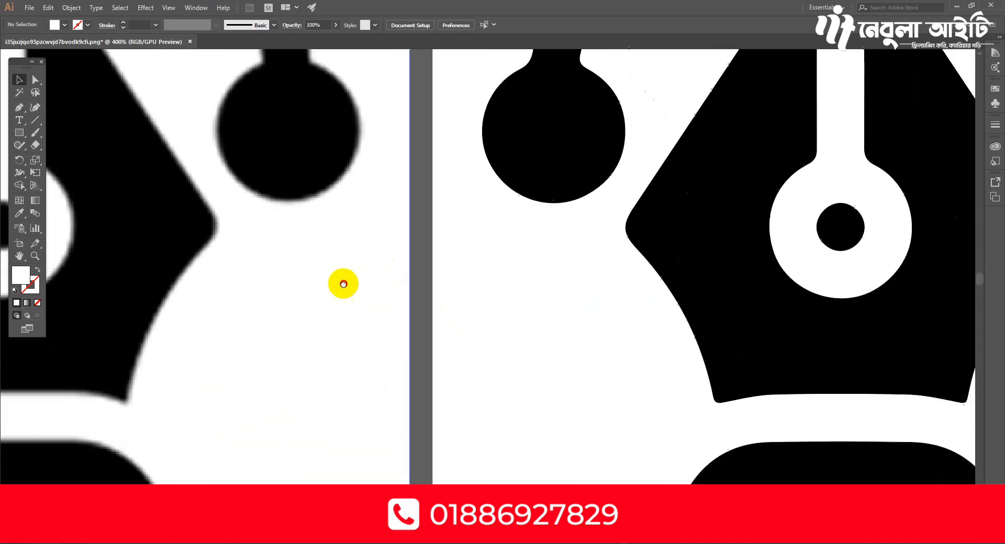
pyautogui.moveTo(467, 295); pyautogui.dragTo(401, 303)
pyautogui.moveTo(416, 270); pyautogui.dragTo(333, 415)
pyautogui.moveTo(343, 225); pyautogui.dragTo(338, 309)
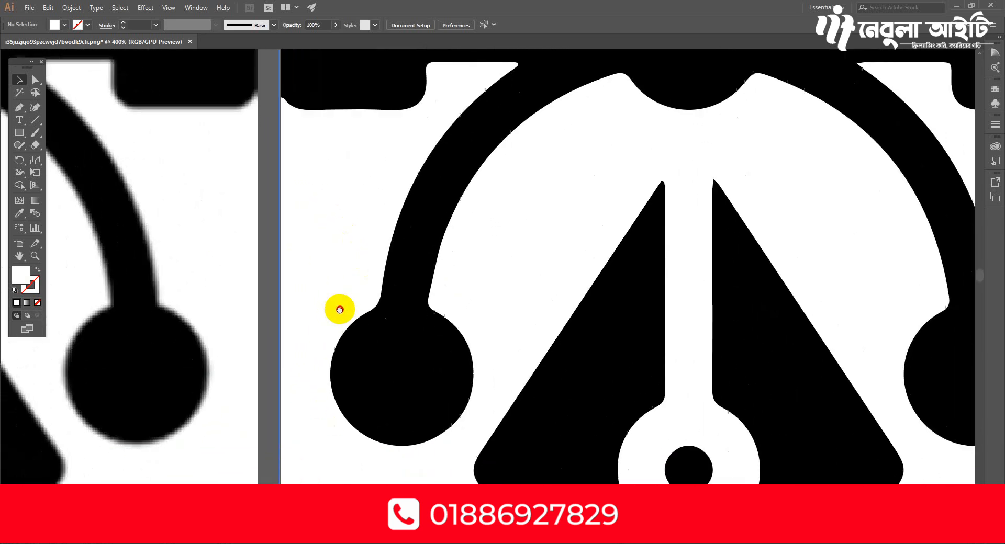
pyautogui.moveTo(417, 353); pyautogui.dragTo(413, 229)
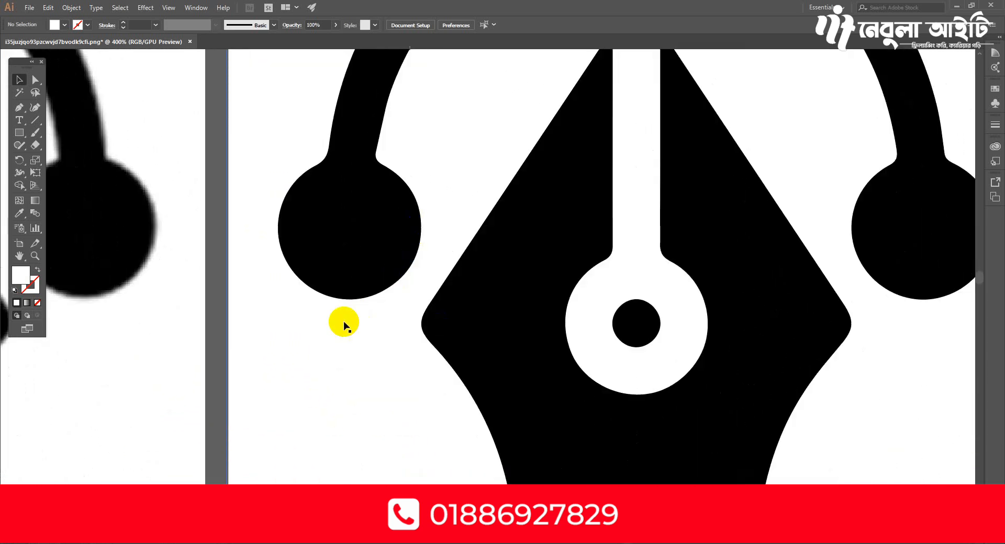
# - Examine the lower edge of the traced round handle and the pixels along the original handle at high magnification
pyautogui.scroll(4, 309, 286)
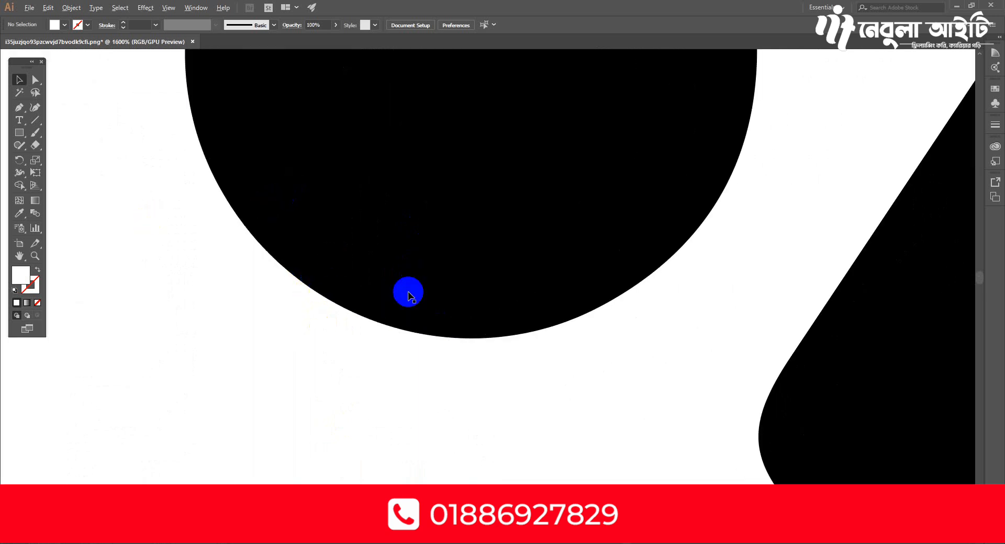
pyautogui.scroll(-3, 408, 291)
pyautogui.scroll(-2, 409, 296)
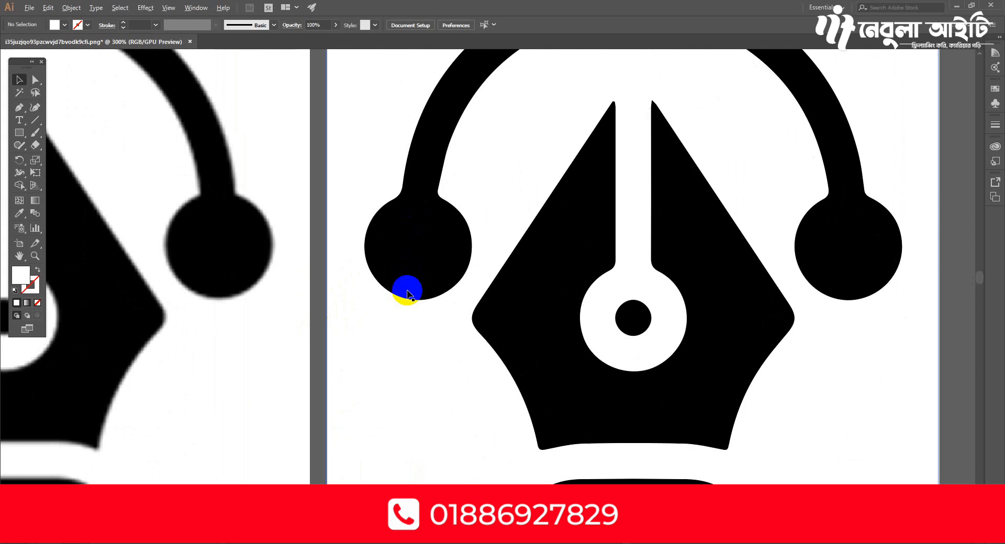
pyautogui.moveTo(251, 417); pyautogui.dragTo(486, 266)
pyautogui.scroll(-1, 466, 382)
pyautogui.scroll(4, 359, 284)
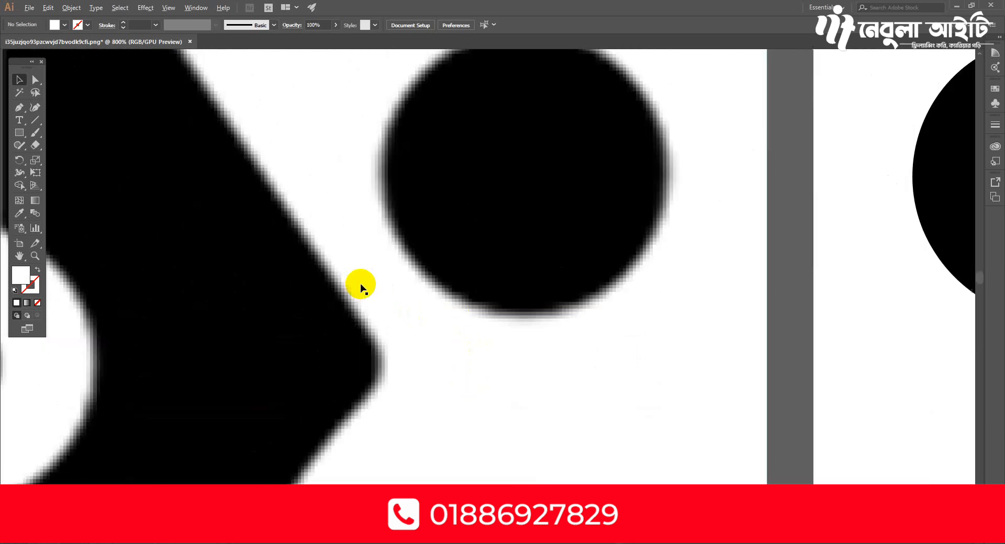
pyautogui.scroll(-1, 406, 325)
pyautogui.scroll(4, 303, 307)
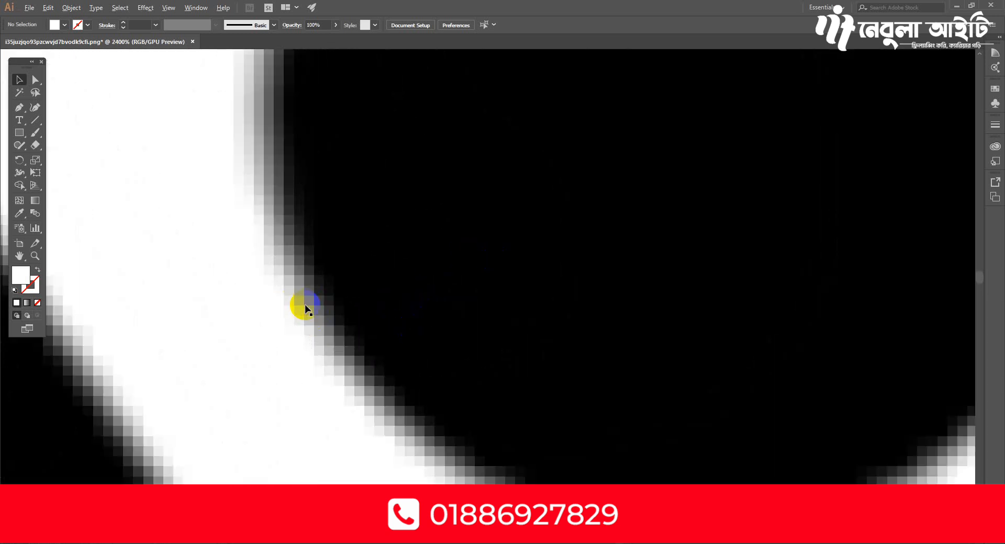
pyautogui.scroll(-4, 312, 292)
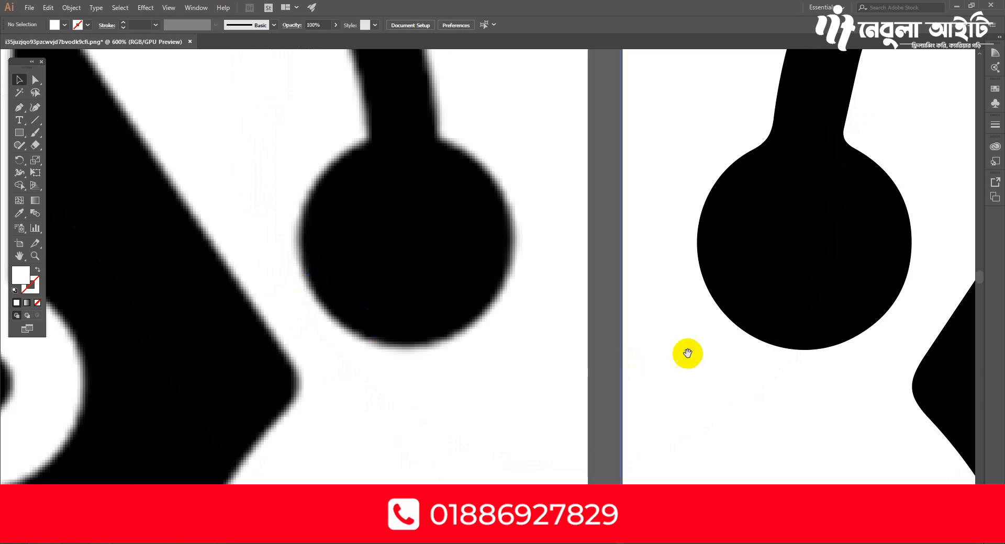
# - Inspect the traced round handle's curve at extreme magnification, up to 12750%
pyautogui.moveTo(687, 355); pyautogui.dragTo(251, 366)
pyautogui.scroll(4, 427, 350)
pyautogui.scroll(1, 414, 330)
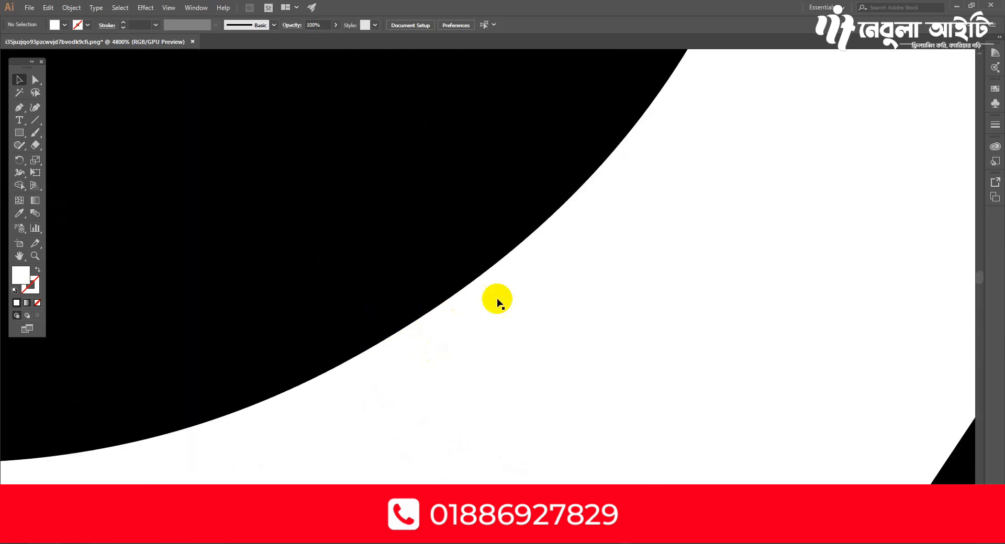
pyautogui.scroll(1, 494, 340)
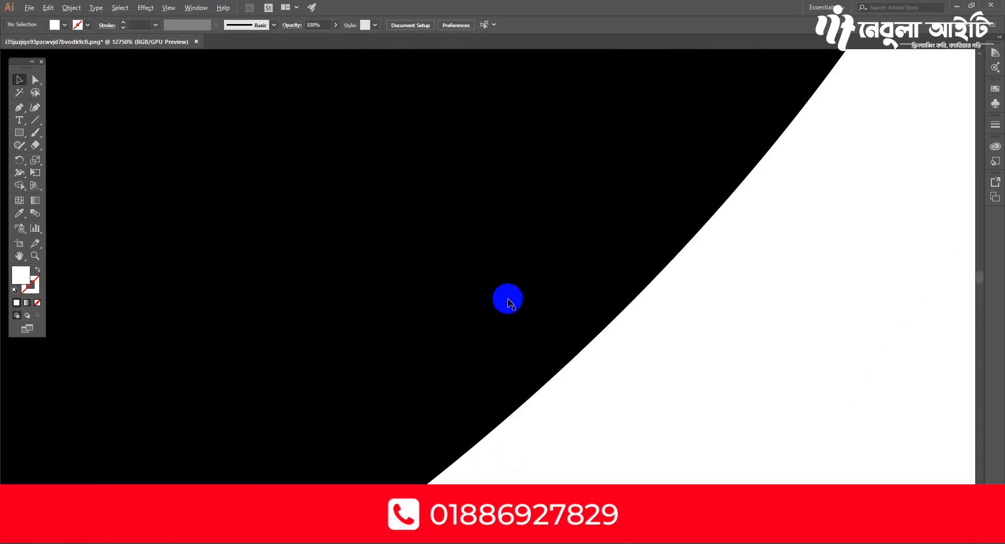
pyautogui.scroll(-6, 507, 299)
pyautogui.scroll(-5, 518, 272)
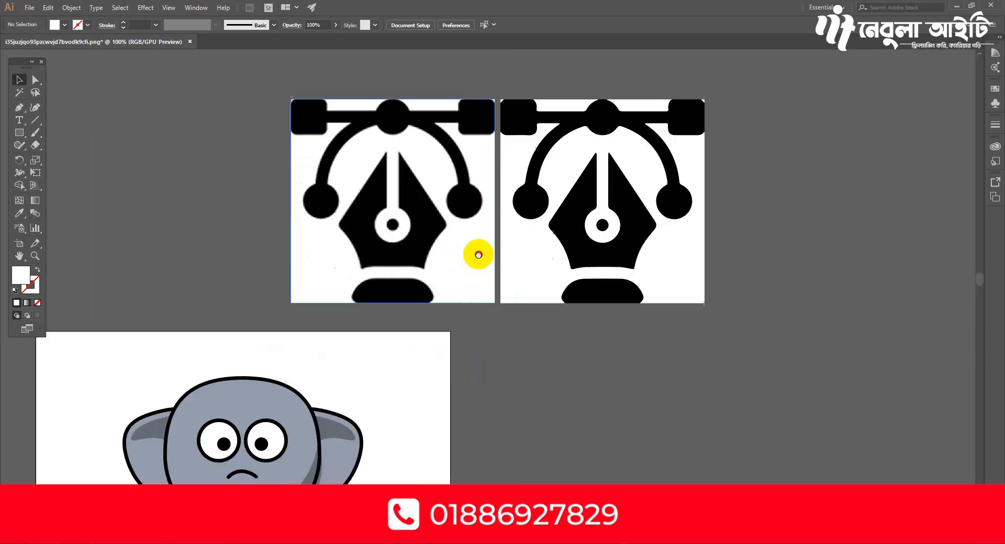
# - Delete both pen images, the original and the traced copy, above the elephant artboard
pyautogui.moveTo(479, 255); pyautogui.dragTo(535, 164)
pyautogui.moveTo(393, 338); pyautogui.dragTo(511, 220)
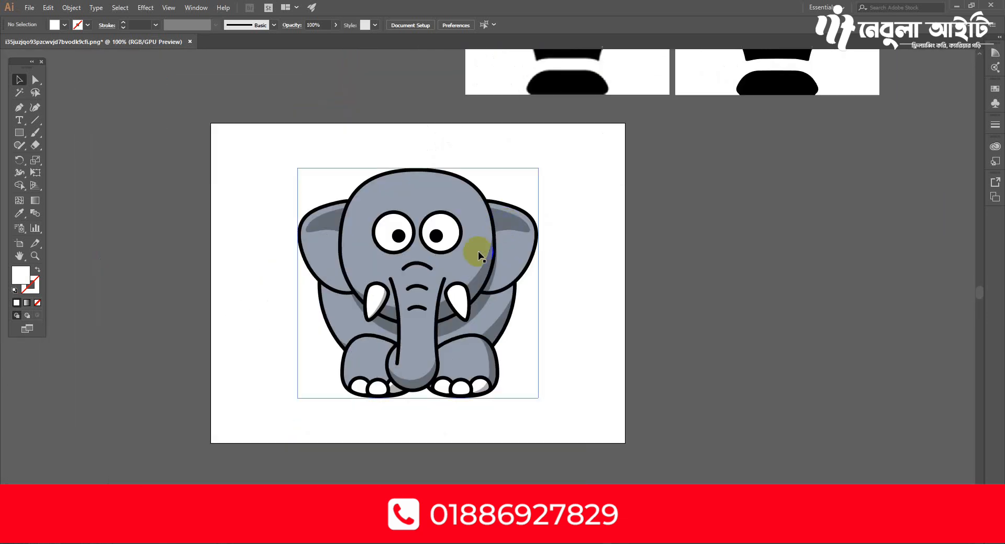
pyautogui.scroll(2, 476, 254)
pyautogui.scroll(-3, 337, 168)
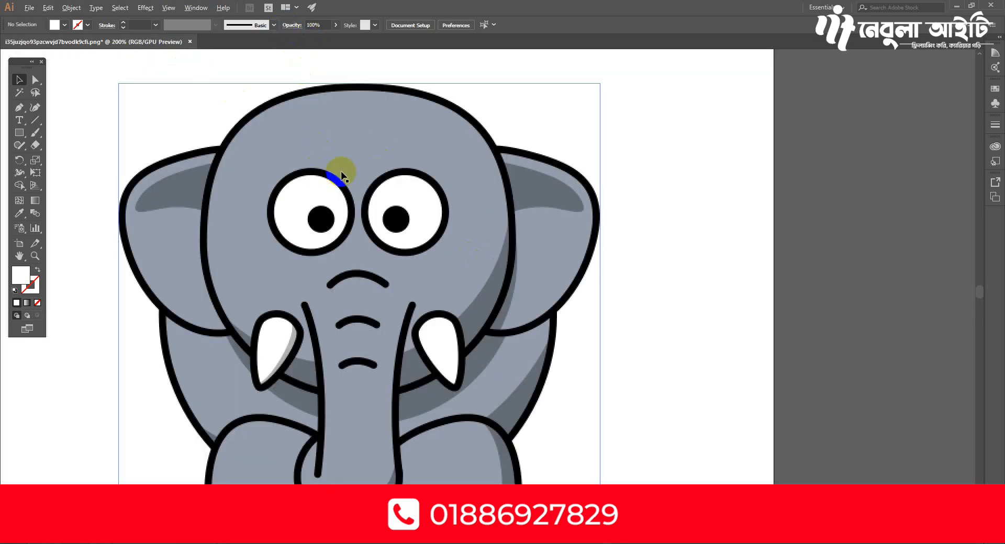
pyautogui.scroll(2, 495, 145)
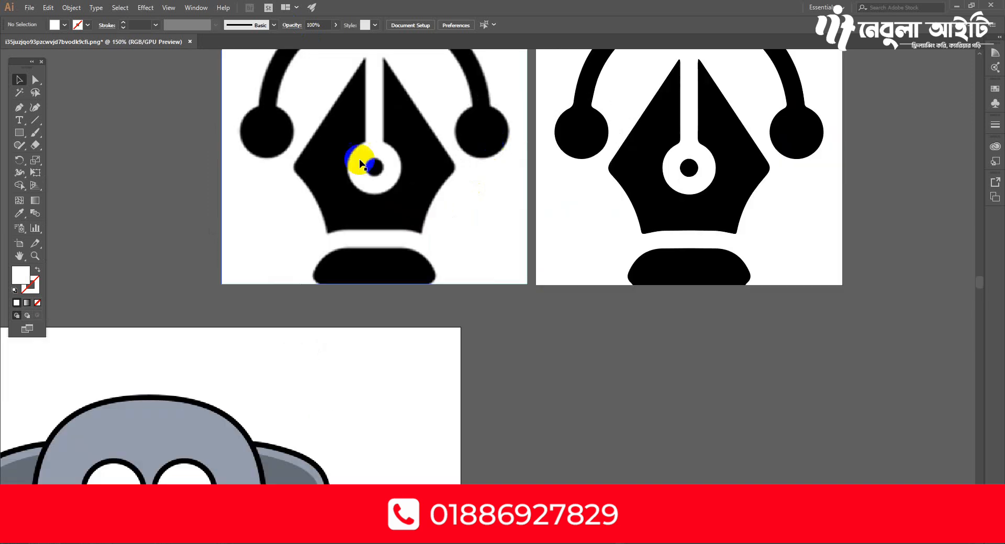
pyautogui.moveTo(183, 163); pyautogui.dragTo(835, 193)
pyautogui.press('Delete')
# - Select the elephant image on the artboard
pyautogui.scroll(-2, 377, 356)
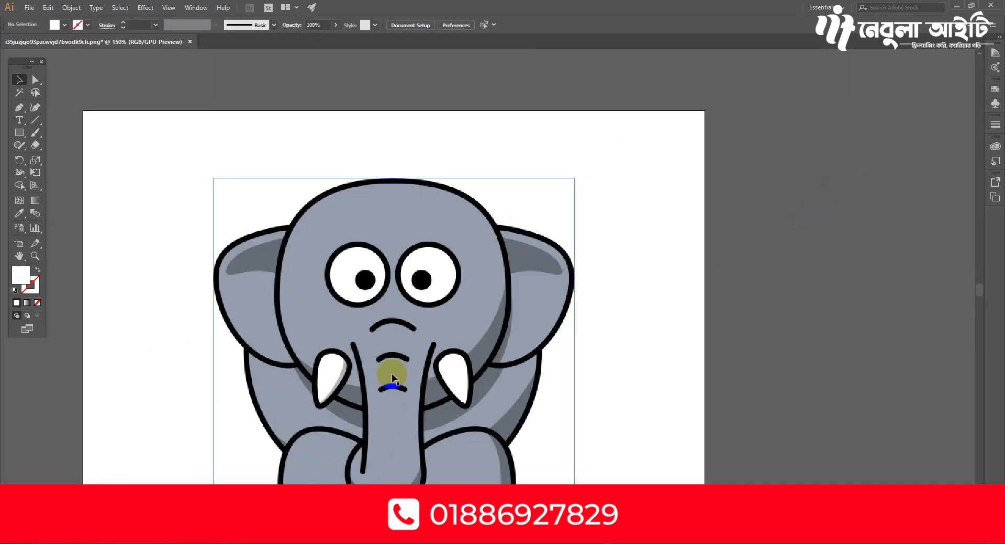
pyautogui.scroll(4, 414, 340)
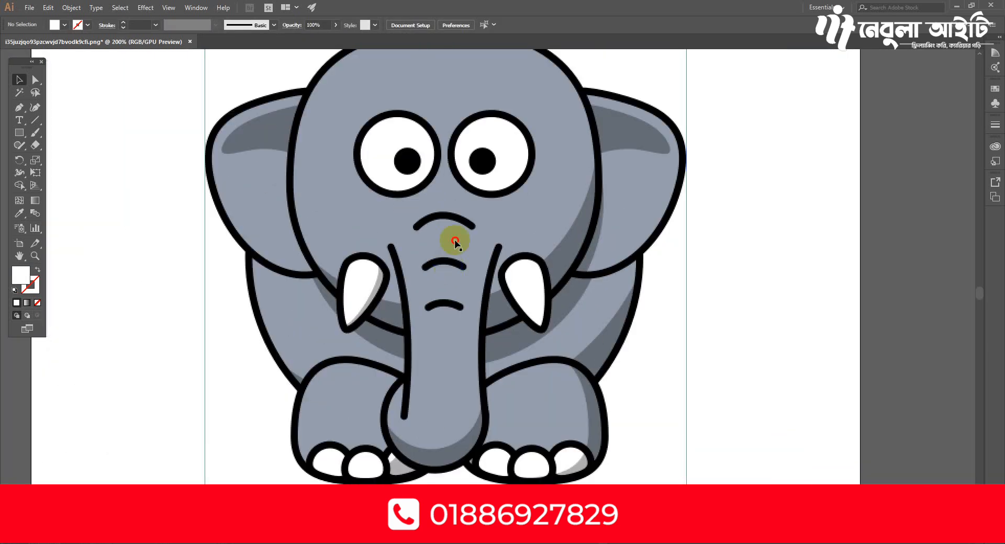
pyautogui.click(456, 242)
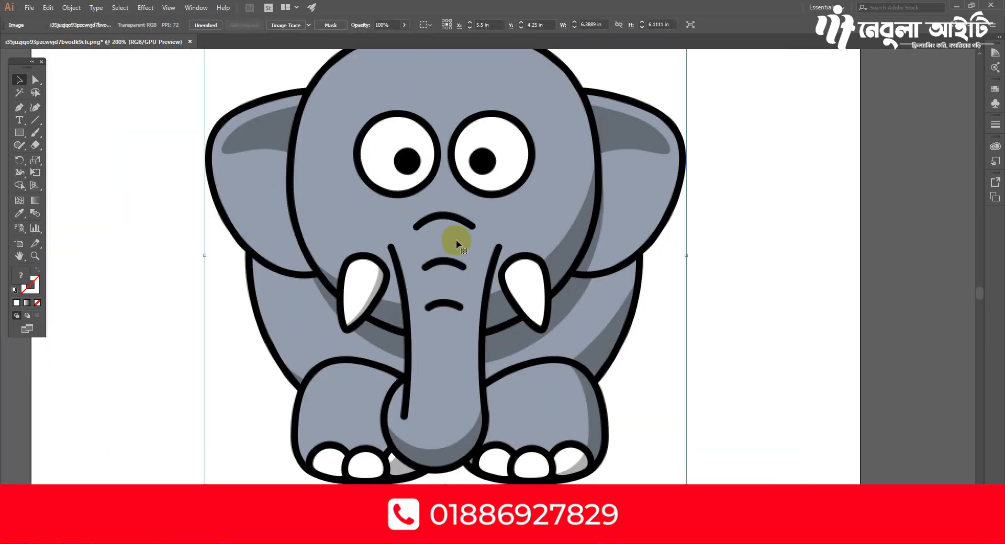
# - Examine the outlines of the elephant's tusk, head and ear at high magnification, up to 17000%
pyautogui.scroll(6, 532, 298)
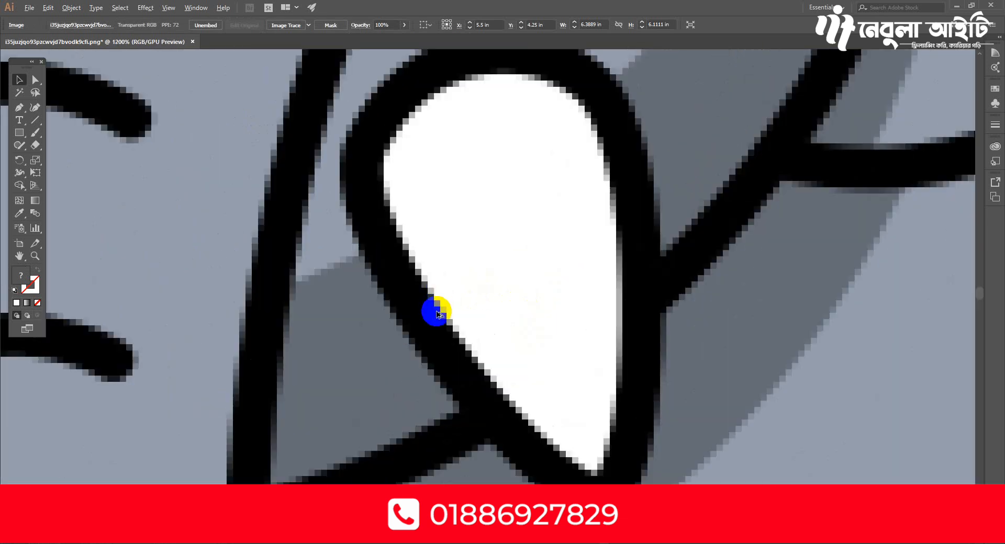
pyautogui.moveTo(765, 322); pyautogui.dragTo(370, 439)
pyautogui.moveTo(465, 273); pyautogui.dragTo(375, 414)
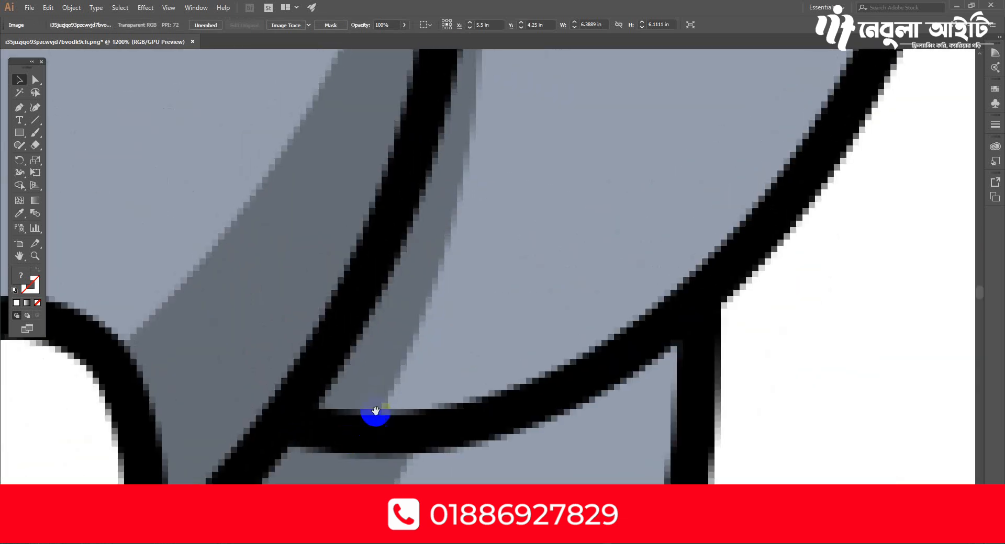
pyautogui.moveTo(425, 236); pyautogui.dragTo(403, 399)
pyautogui.moveTo(425, 194); pyautogui.dragTo(441, 459)
pyautogui.scroll(1, 432, 241)
pyautogui.scroll(6, 427, 215)
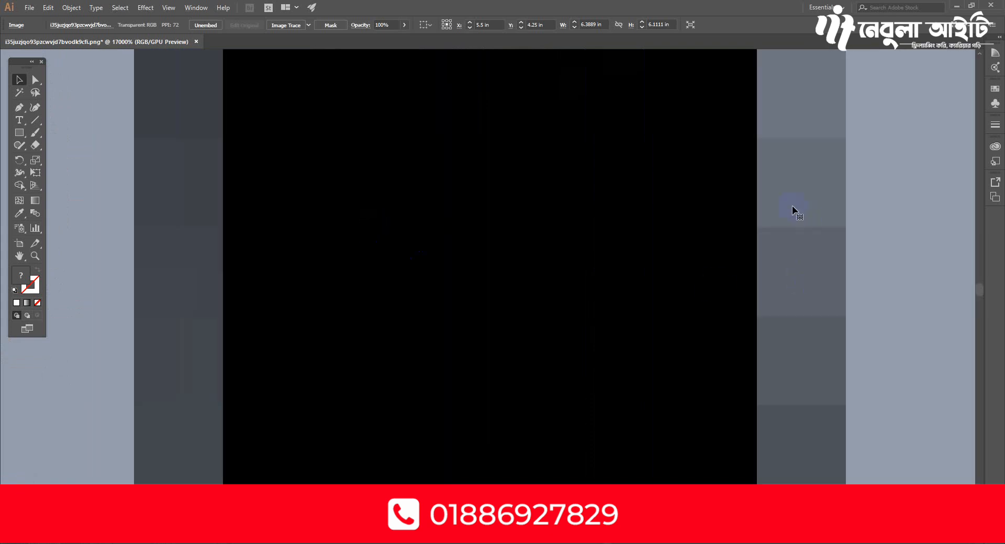
pyautogui.scroll(-3, 466, 230)
pyautogui.scroll(-3, 474, 236)
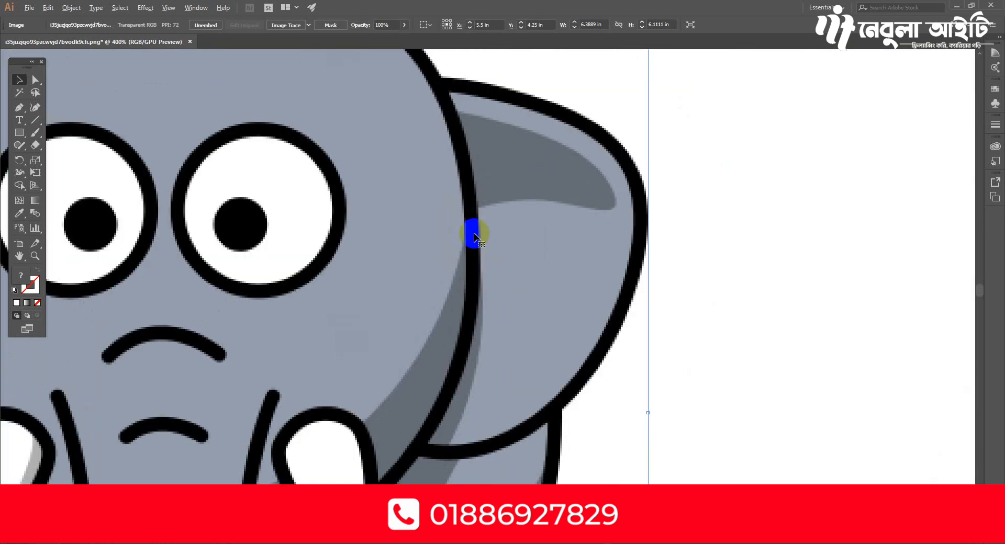
# - Examine the edges of the curved crease line below the elephant's eyes at 2400% magnification
pyautogui.moveTo(332, 299); pyautogui.dragTo(529, 226)
pyautogui.moveTo(462, 292); pyautogui.dragTo(516, 265)
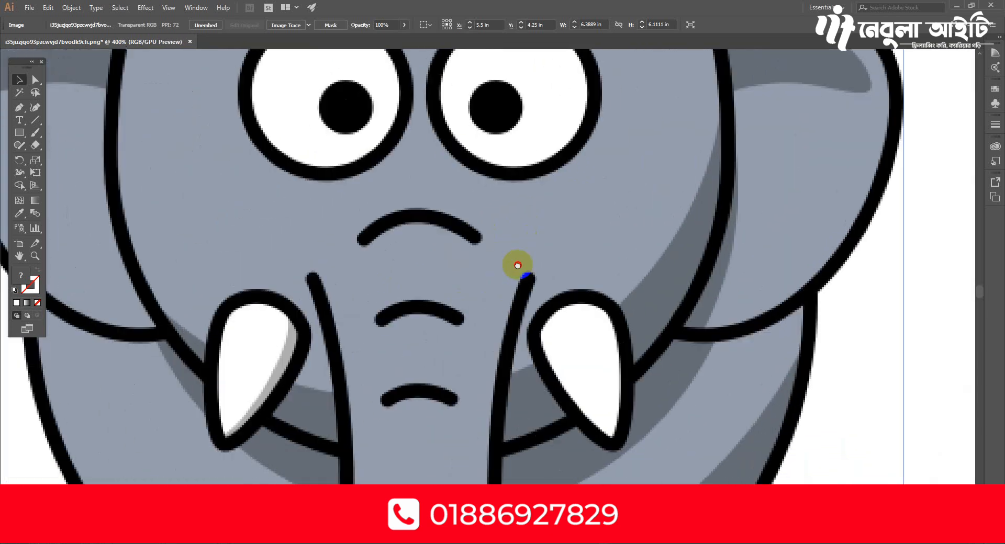
pyautogui.scroll(1, 394, 230)
pyautogui.scroll(3, 394, 225)
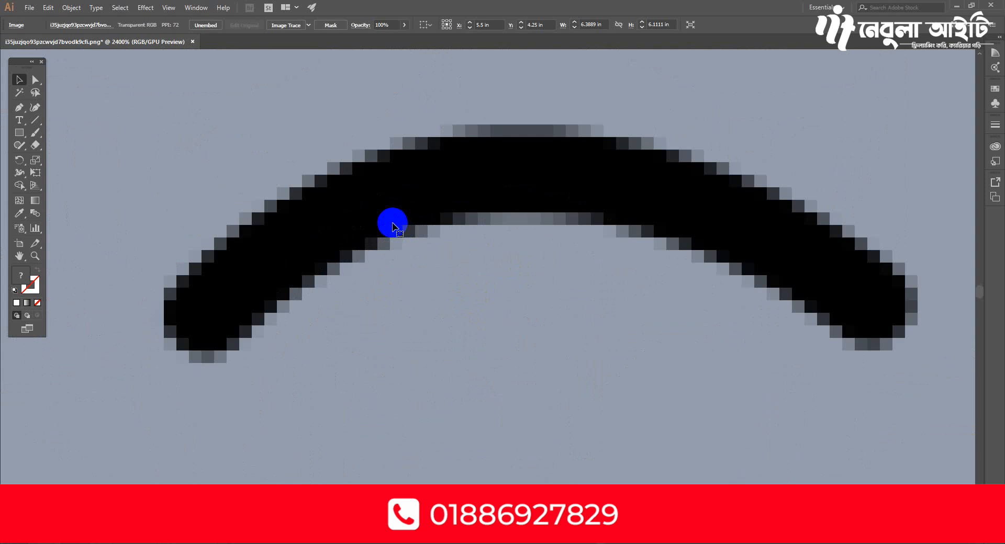
pyautogui.scroll(-7, 392, 227)
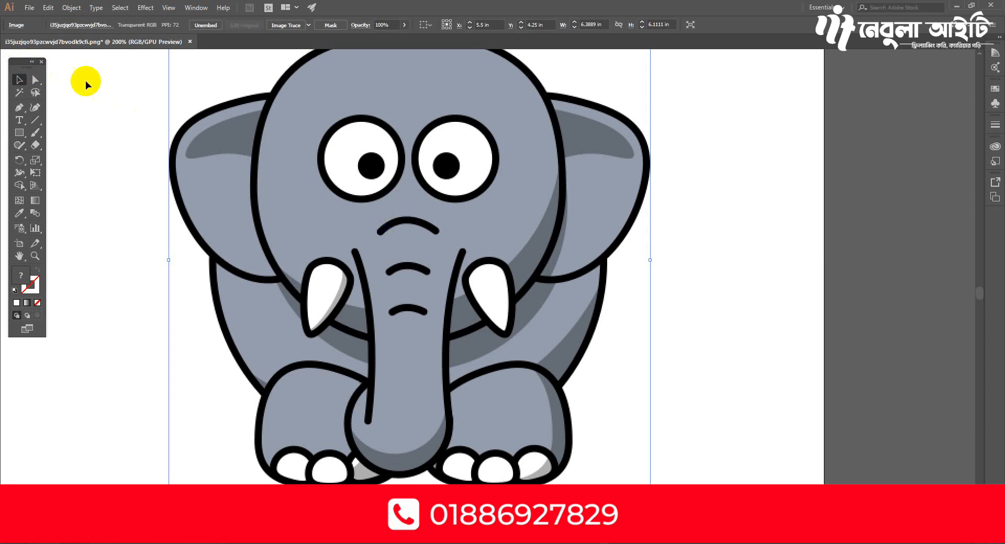
# - View the available Image Trace presets for the elephant image without applying one
pyautogui.click(308, 25)
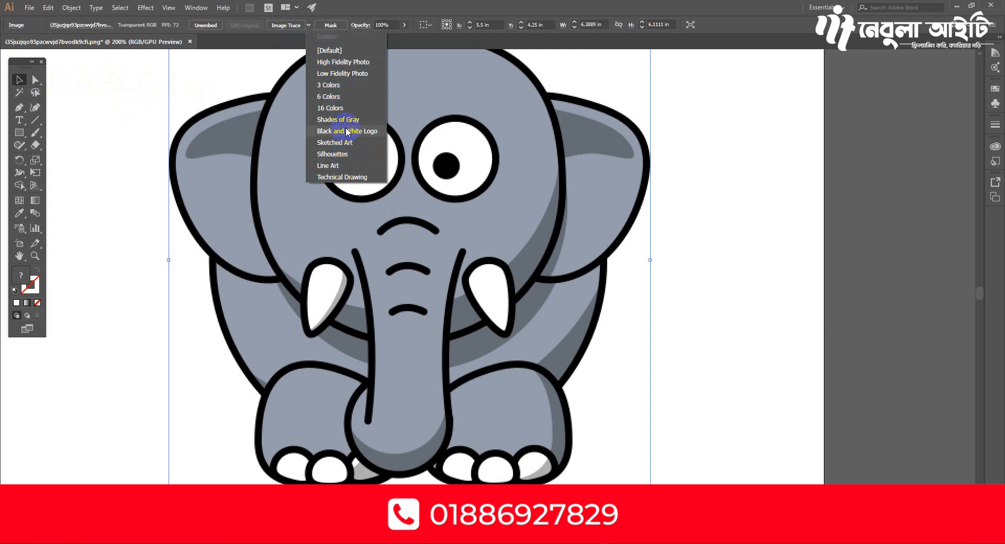
pyautogui.click(347, 7)
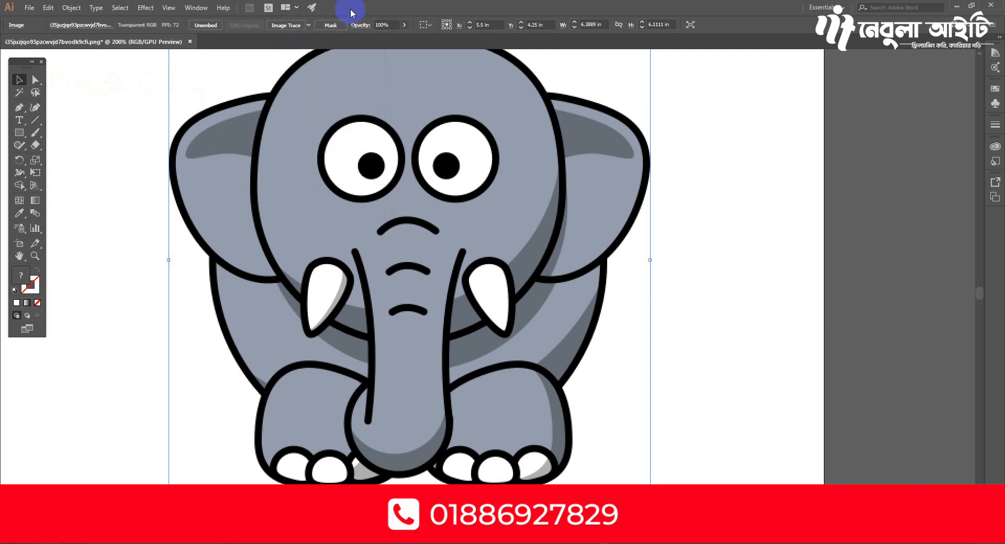
# - Open the Image Trace panel and place it beside the elephant's ear
pyautogui.click(196, 8)
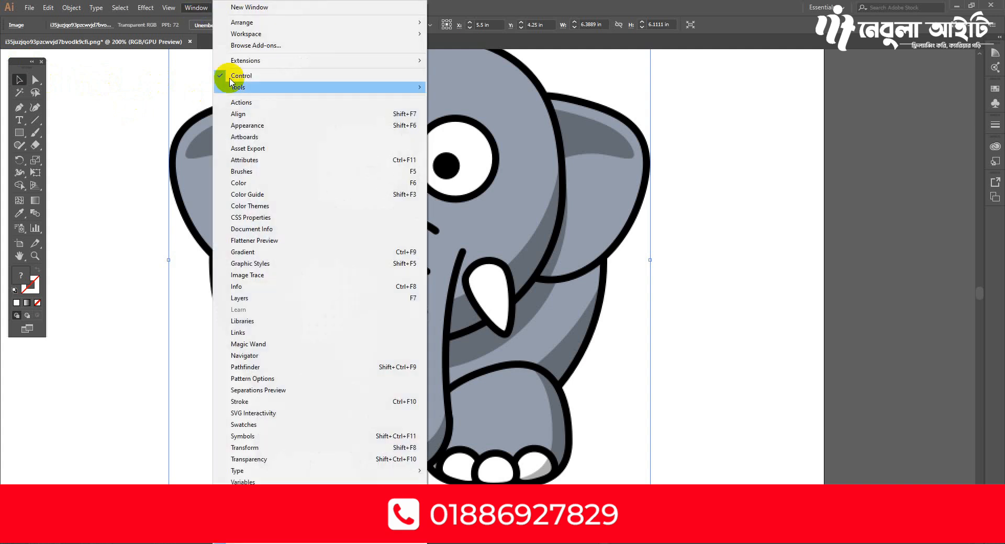
pyautogui.click(251, 279)
pyautogui.moveTo(596, 137); pyautogui.dragTo(744, 126)
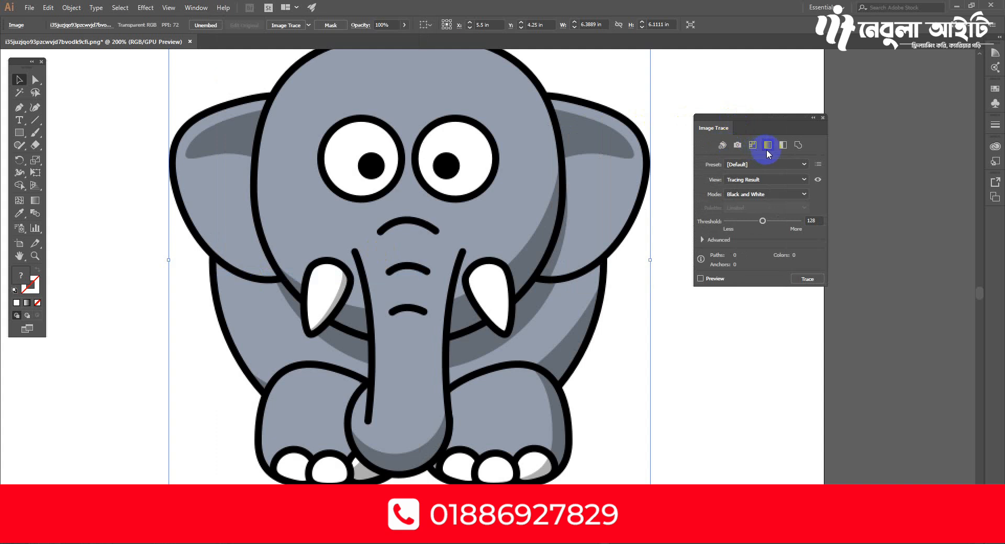
pyautogui.click(309, 25)
pyautogui.click(368, 8)
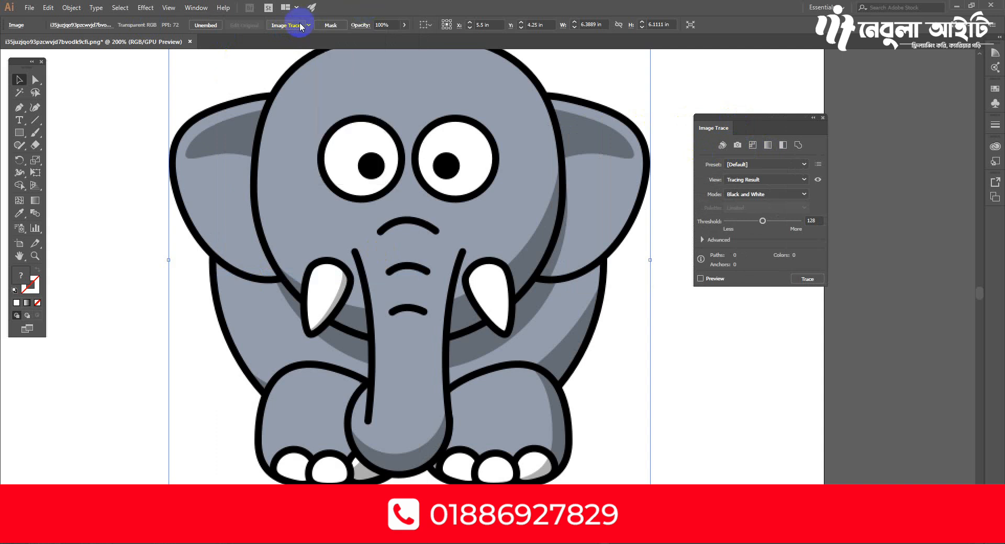
pyautogui.moveTo(761, 119); pyautogui.dragTo(735, 108)
# - Examine the outlines of the elephant's eyes and pupils at up to 800% magnification
pyautogui.moveTo(639, 184)
pyautogui.mouseDown()
pyautogui.moveTo(608, 251)
pyautogui.moveTo(626, 208)
pyautogui.mouseUp()
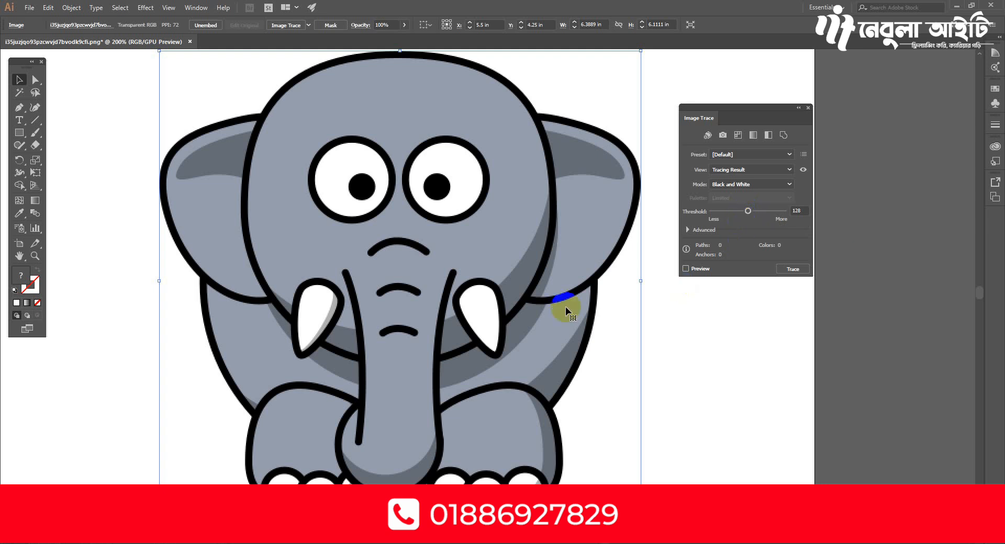
pyautogui.moveTo(509, 222); pyautogui.dragTo(504, 260)
pyautogui.scroll(2, 425, 249)
pyautogui.scroll(2, 429, 251)
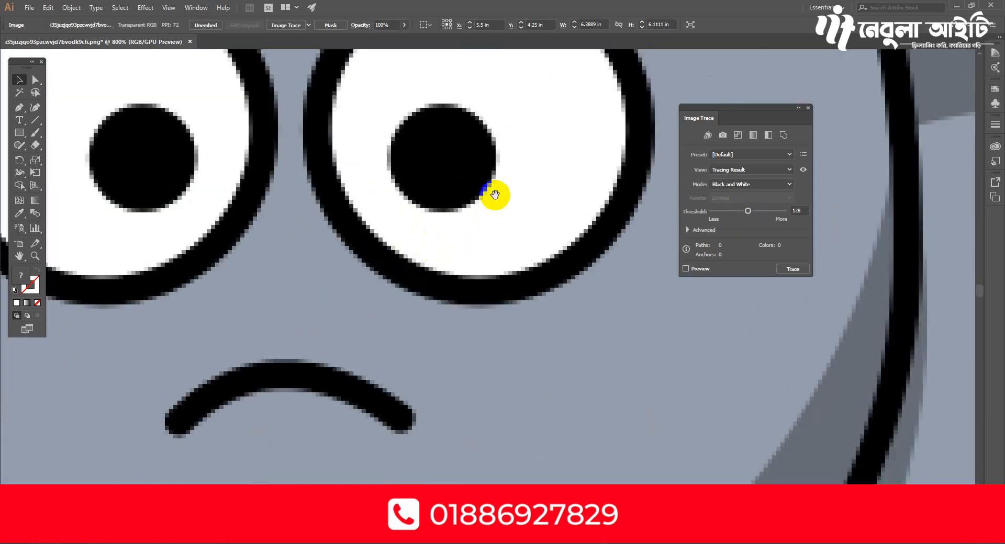
pyautogui.moveTo(496, 196); pyautogui.dragTo(413, 264)
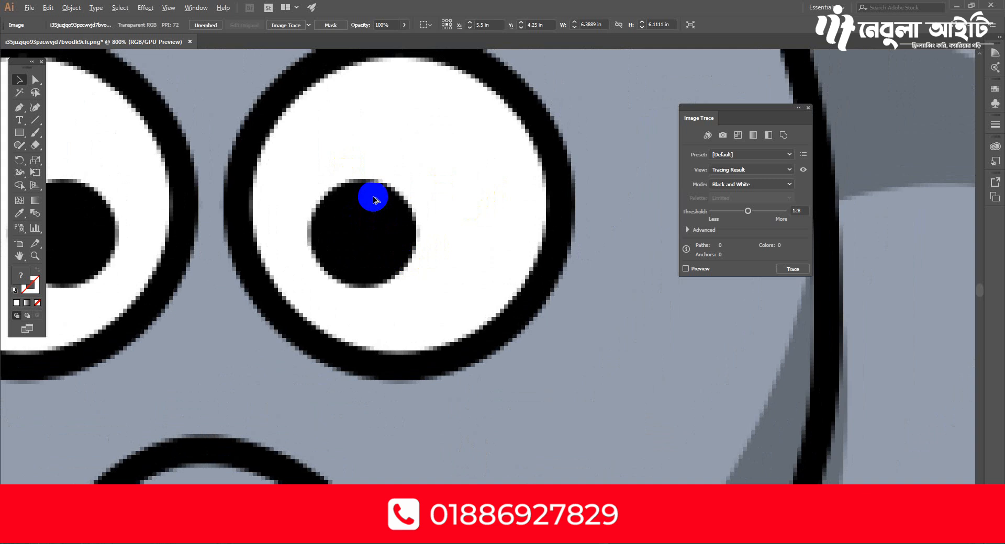
pyautogui.scroll(1, 373, 200)
pyautogui.scroll(-3, 428, 187)
pyautogui.scroll(1, 439, 204)
pyautogui.moveTo(494, 216)
pyautogui.mouseDown()
pyautogui.moveTo(512, 224)
pyautogui.moveTo(543, 200)
pyautogui.mouseUp()
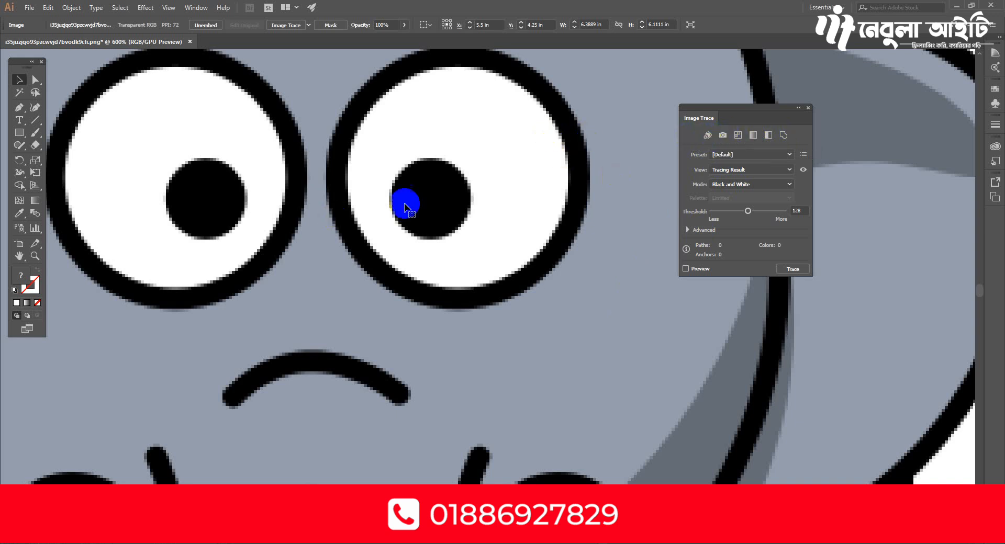
# - Examine the pixel edges of the elephant's right-hand pupil and eye outline at 1200% magnification
pyautogui.moveTo(501, 164); pyautogui.dragTo(540, 357)
pyautogui.scroll(-2, 489, 221)
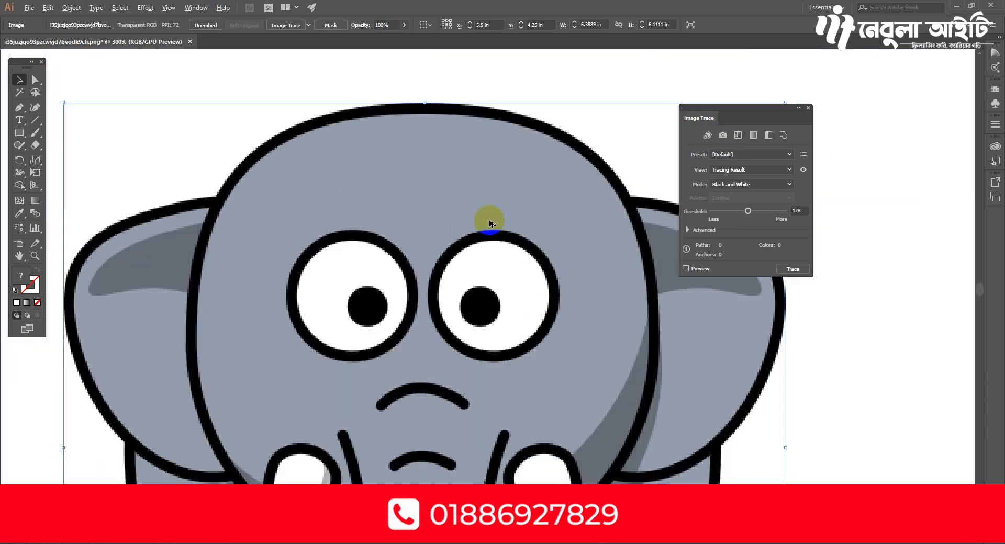
pyautogui.scroll(4, 491, 224)
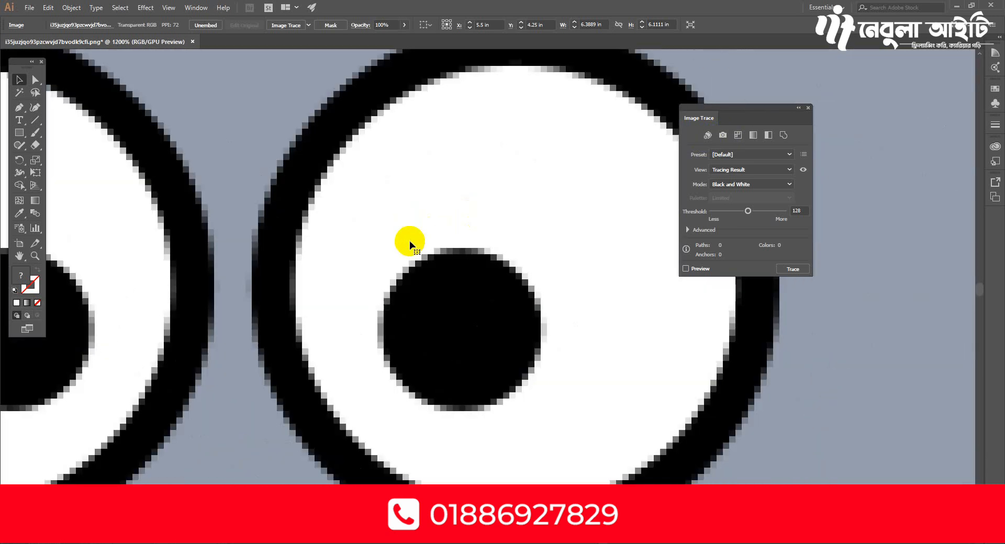
pyautogui.scroll(1, 414, 244)
pyautogui.scroll(-3, 412, 180)
pyautogui.scroll(2, 425, 230)
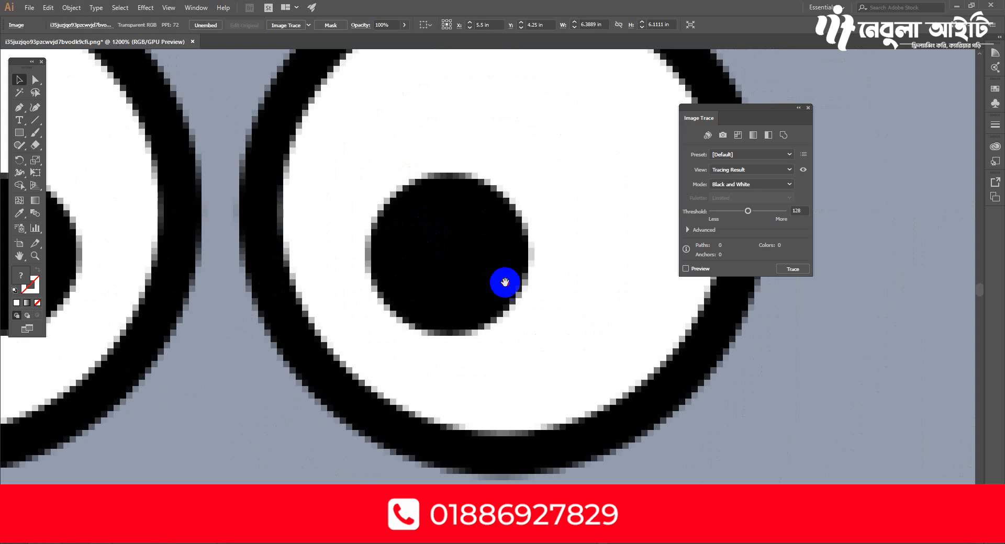
pyautogui.moveTo(505, 282); pyautogui.dragTo(464, 238)
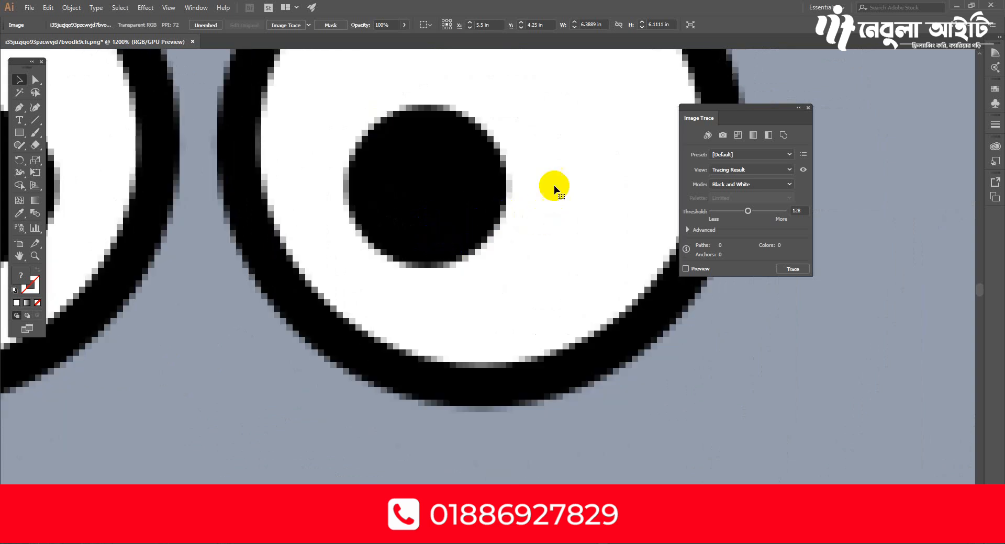
# - Trace the elephant image with the Auto-Color preset and inspect the pupil's edge at 2400% magnification
pyautogui.click(709, 140)
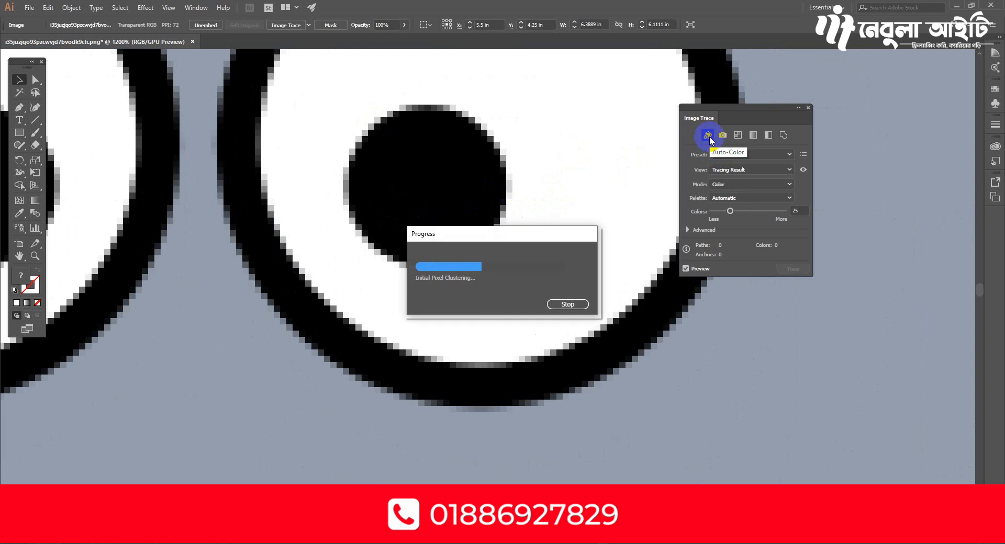
pyautogui.scroll(-3, 468, 226)
pyautogui.scroll(4, 468, 226)
pyautogui.moveTo(516, 300); pyautogui.dragTo(470, 286)
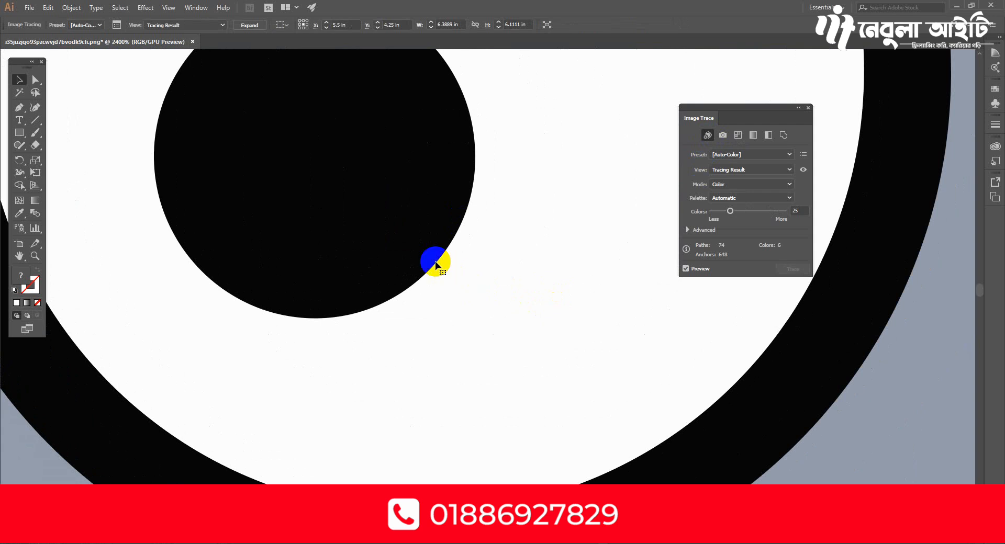
pyautogui.scroll(-1, 434, 244)
# - Undo and redo the Auto-Color trace to compare the pupil's edges, leaving the trace undone
pyautogui.hotkey('ctrl', 'z')
pyautogui.scroll(2, 439, 248)
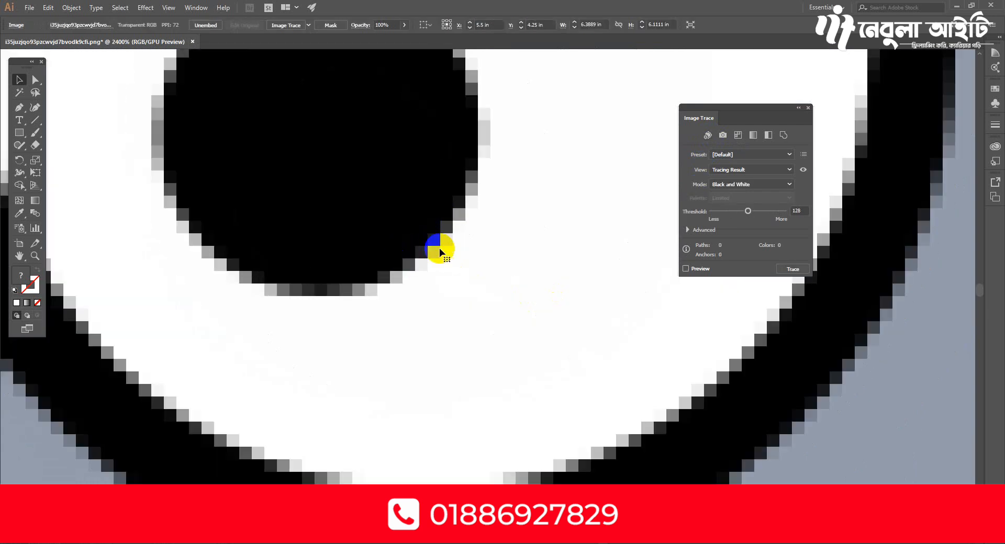
pyautogui.hotkey('ctrl', 'shift', 'z')
pyautogui.scroll(-5, 426, 220)
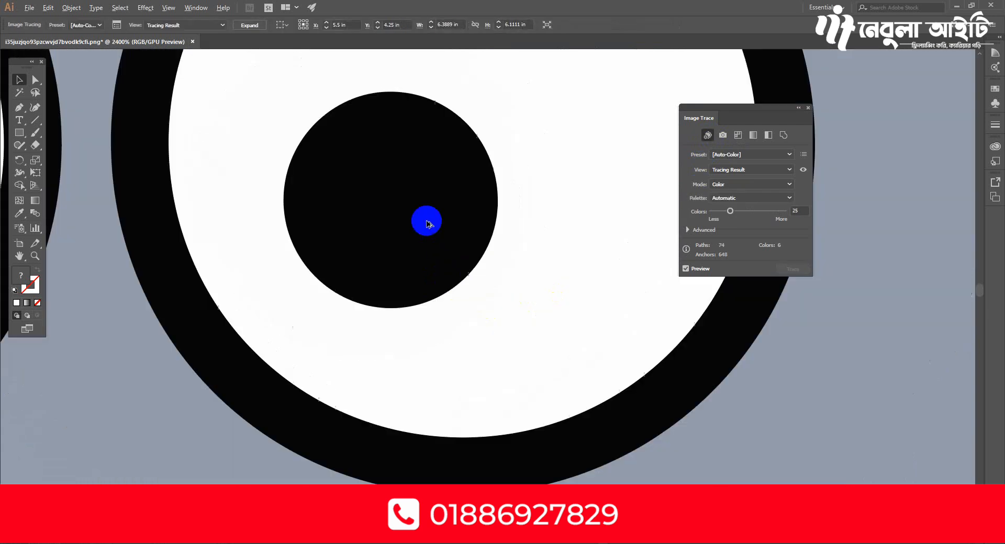
pyautogui.hotkey('ctrl', 'z')
# - Duplicate the elephant image to the left of the original, with the copy at X -0.9722 in
pyautogui.moveTo(480, 276)
pyautogui.mouseDown()
pyautogui.moveTo(531, 235)
pyautogui.moveTo(158, 215)
pyautogui.mouseUp()
pyautogui.scroll(1, 235, 188)
pyautogui.scroll(3, 235, 187)
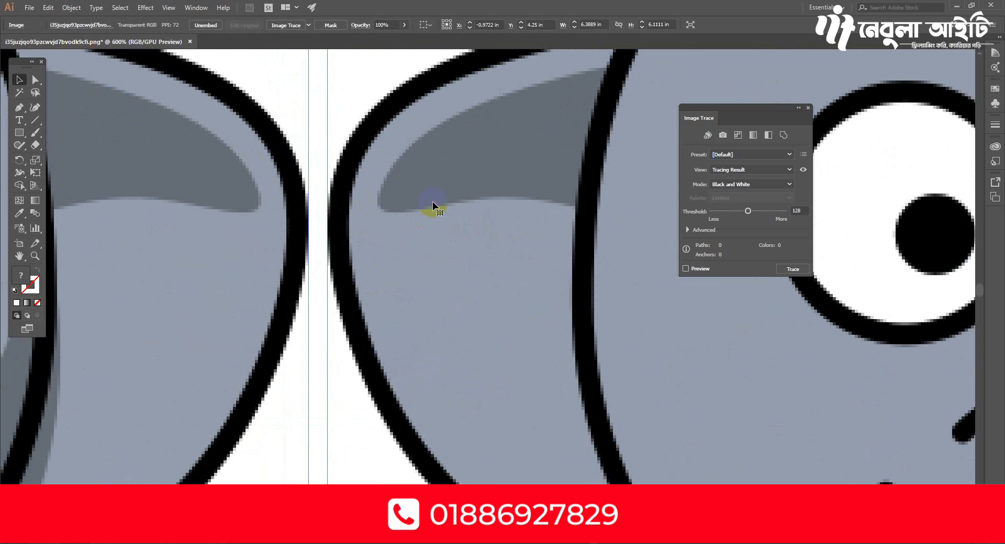
# - Select the original elephant image and trace it with the Auto-Color preset
pyautogui.click(433, 202)
pyautogui.scroll(-1, 367, 246)
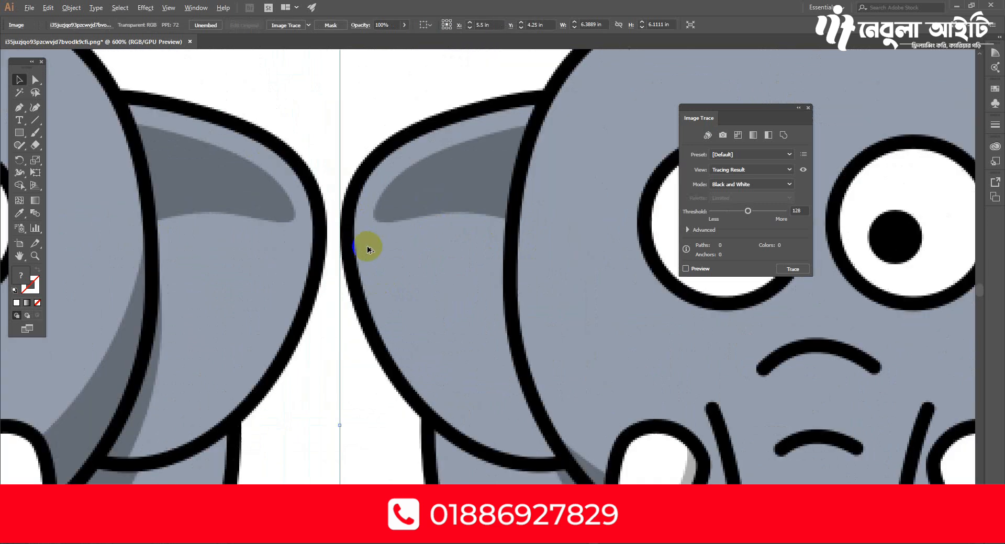
pyautogui.scroll(1, 367, 247)
pyautogui.click(707, 135)
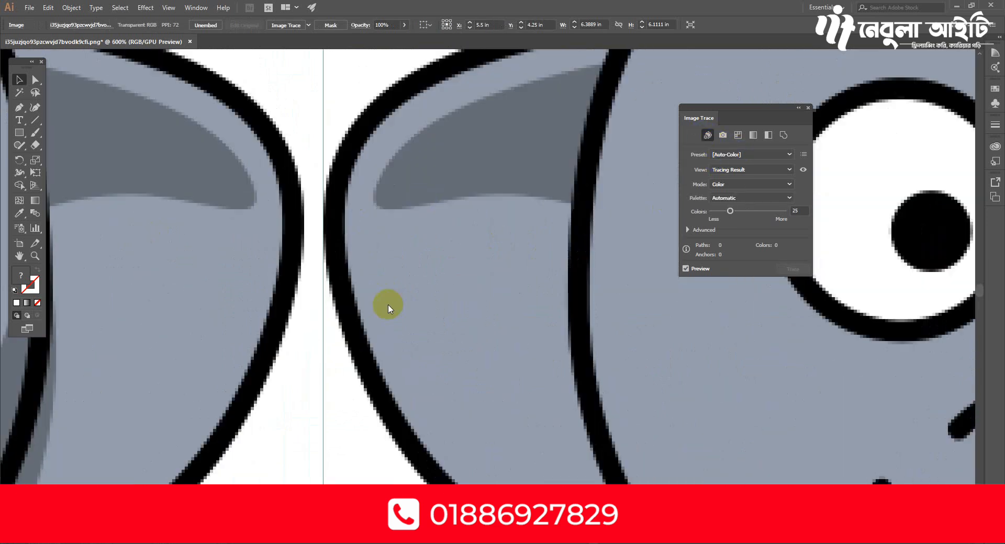
# - Compare the ear and body outlines of the raster copy and the traced elephant at 600% and 800% magnification
pyautogui.scroll(3, 352, 364)
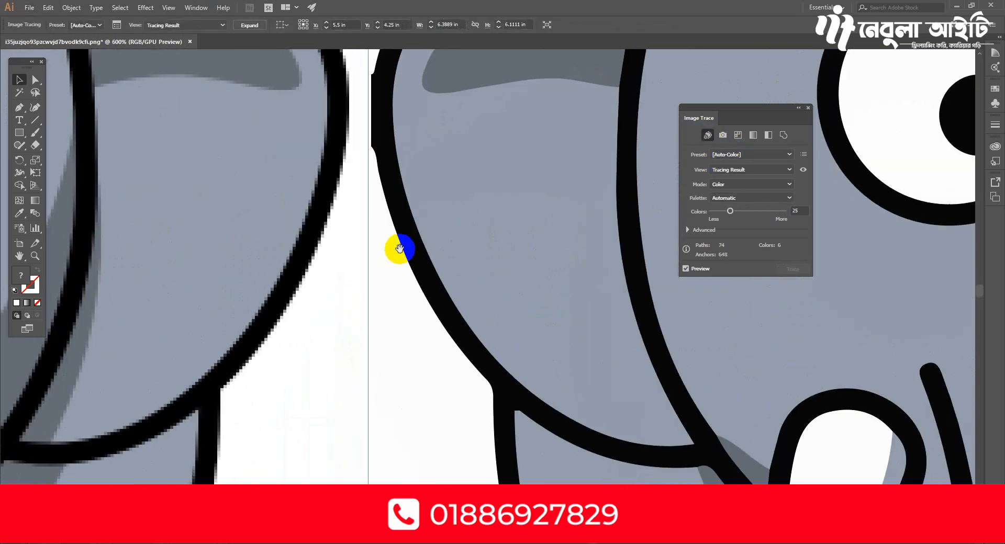
pyautogui.scroll(-3, 341, 347)
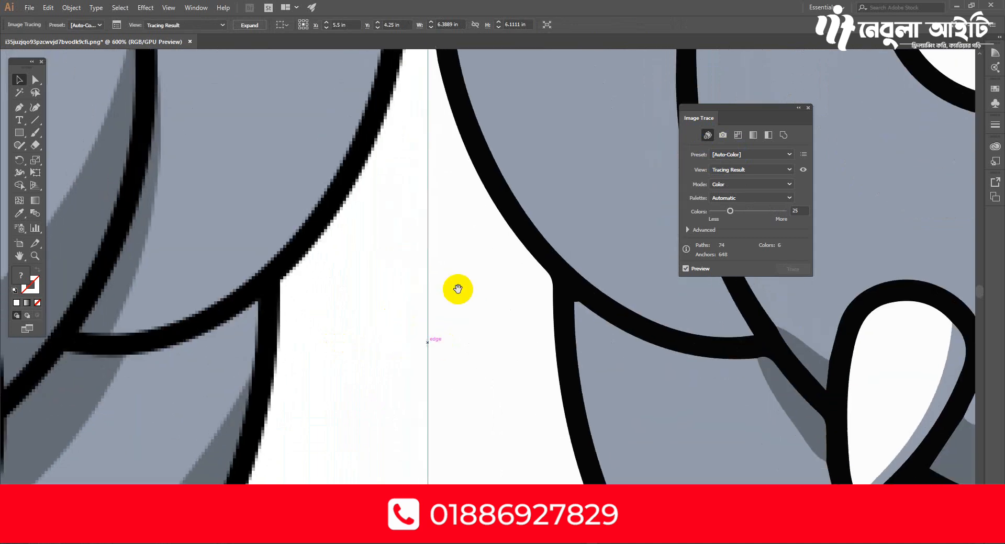
pyautogui.hotkey('ctrl', 'z')
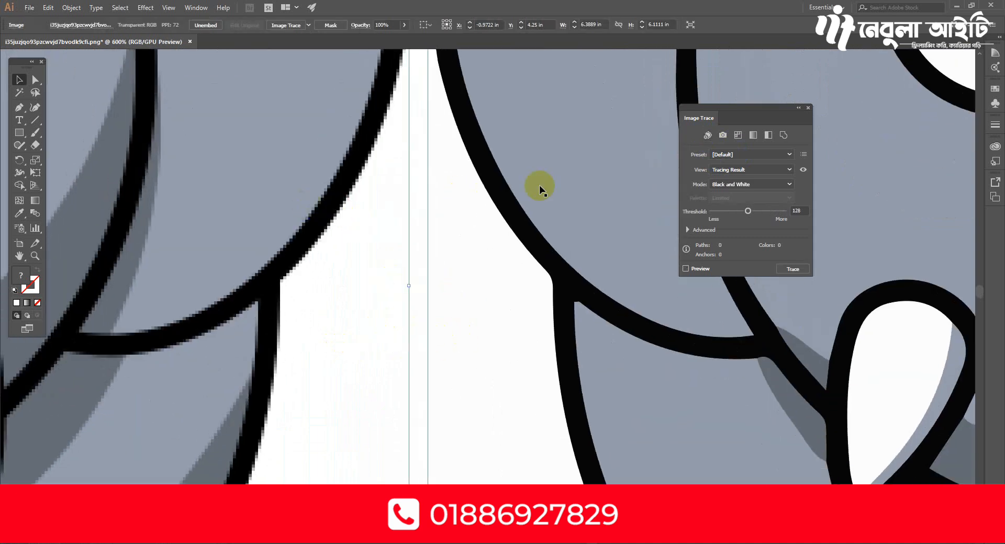
pyautogui.hotkey('ctrl', 'shift', 'z')
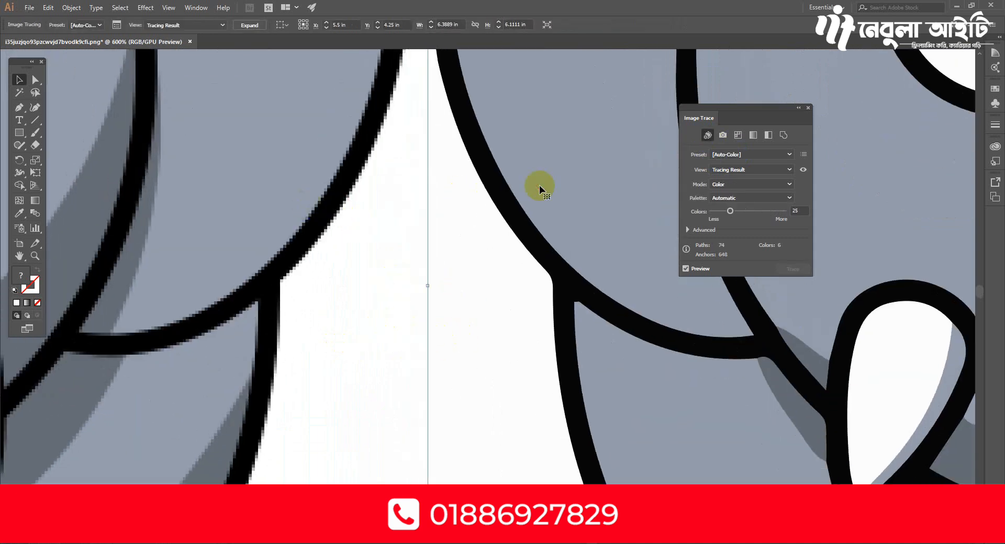
pyautogui.scroll(1, 389, 264)
pyautogui.moveTo(438, 289); pyautogui.dragTo(398, 346)
pyautogui.click(268, 254)
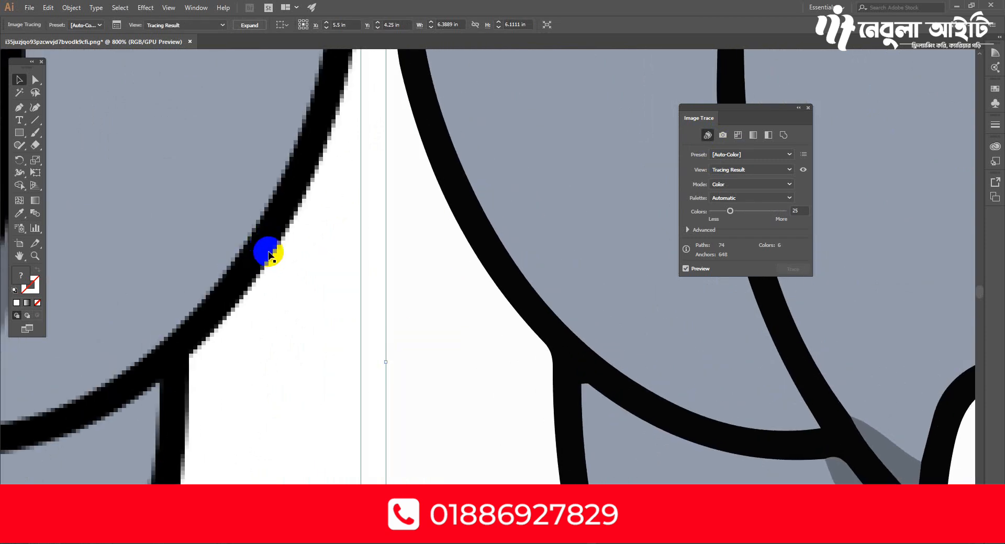
pyautogui.moveTo(507, 340); pyautogui.dragTo(426, 274)
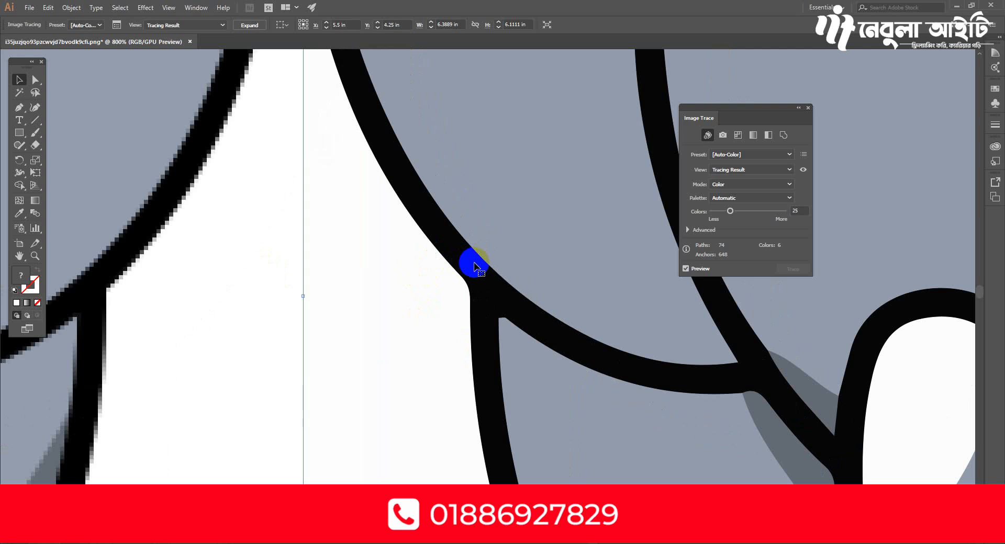
pyautogui.scroll(-5, 390, 259)
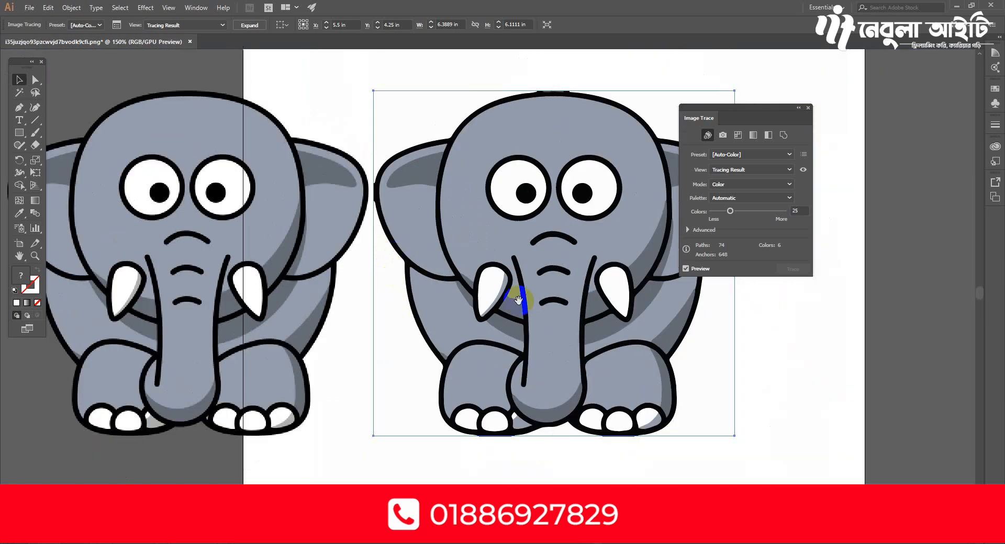